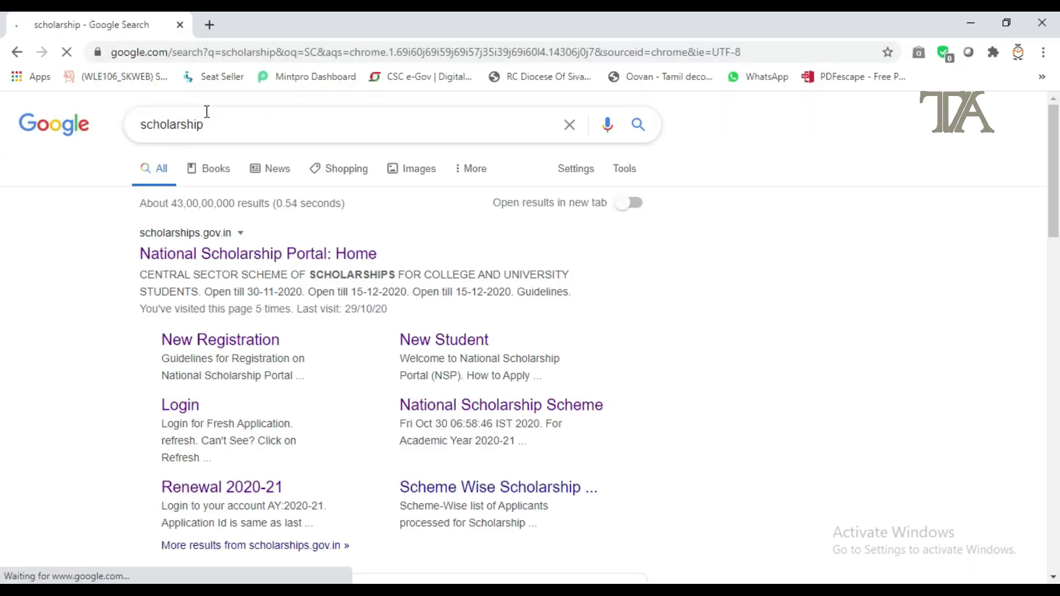
Step: Open the 'National Scholarship Portal: Home' result from the Google results for 'scholarship'
left_click(228, 263)
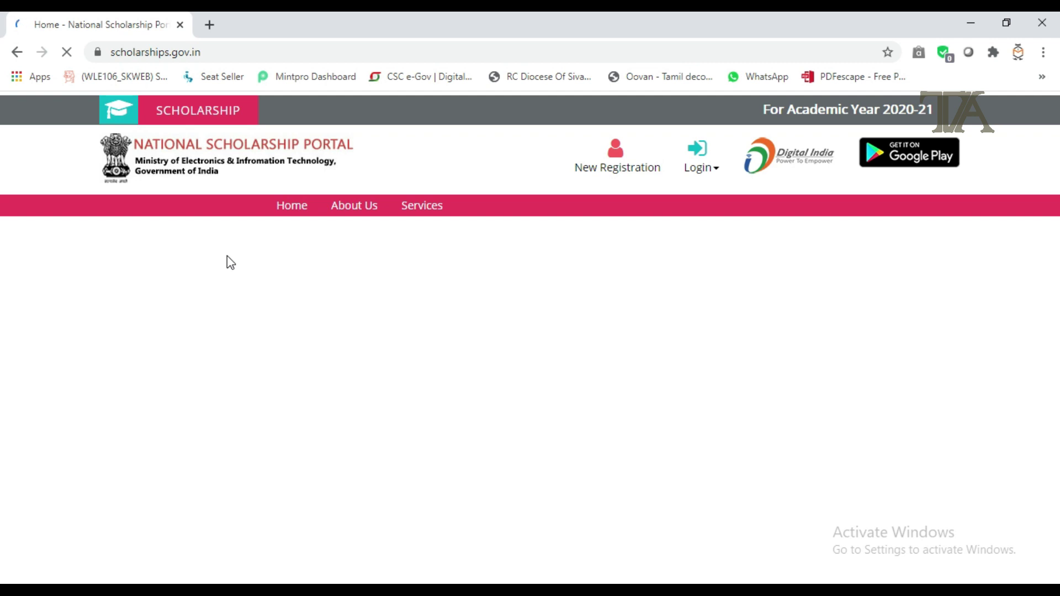
Step: Go to the Fresh 2020-21 login and start a new student registration
left_click(705, 168)
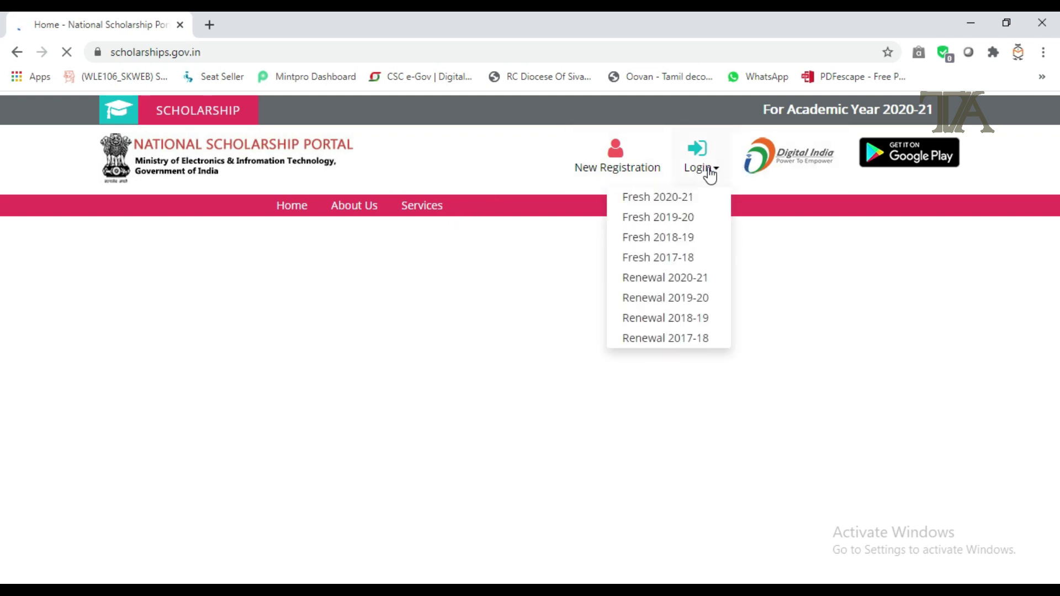
left_click(687, 202)
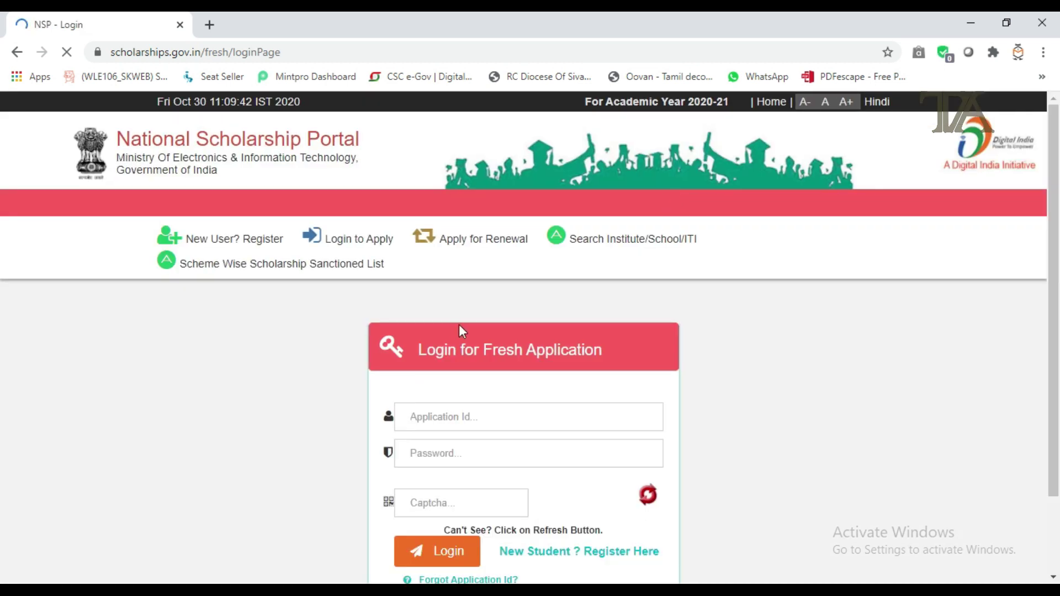
scroll(419, 379, "down", 2)
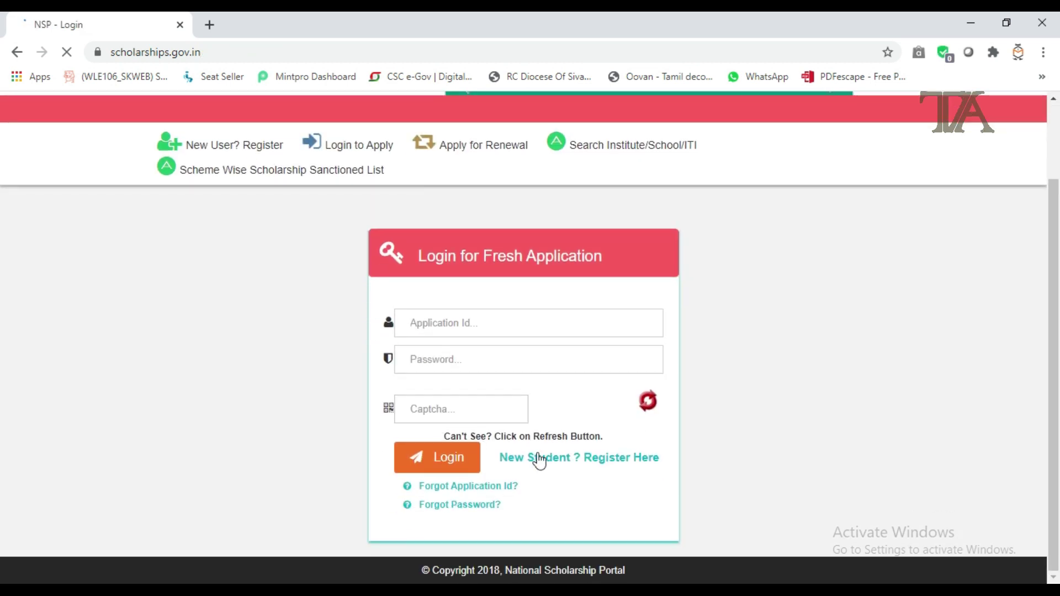
left_click(569, 457)
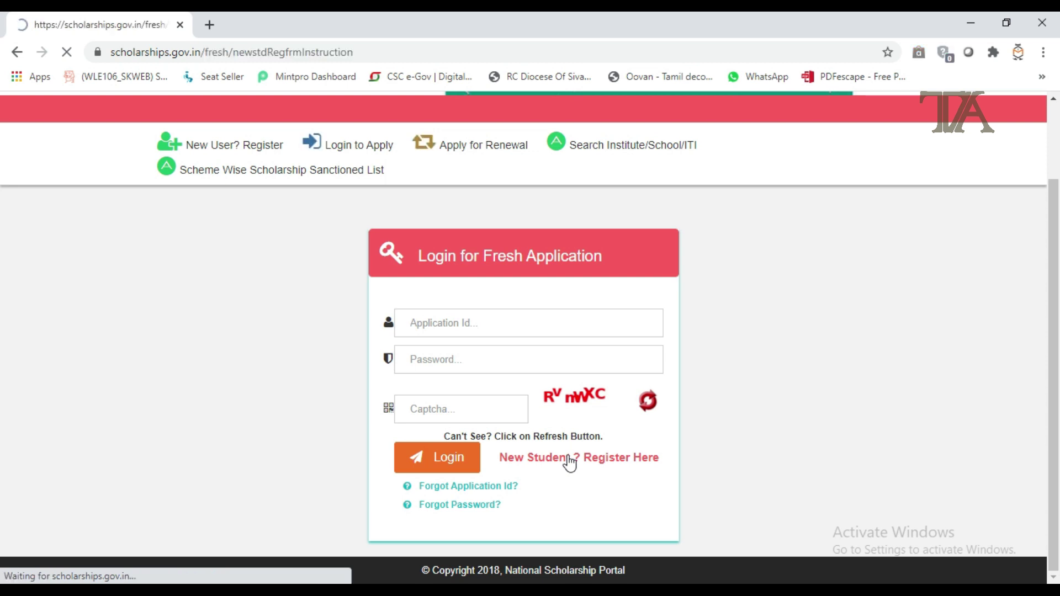
Step: Accept the three registration guideline undertakings and continue to the Fresh Registration form
scroll(570, 462, "down", 20)
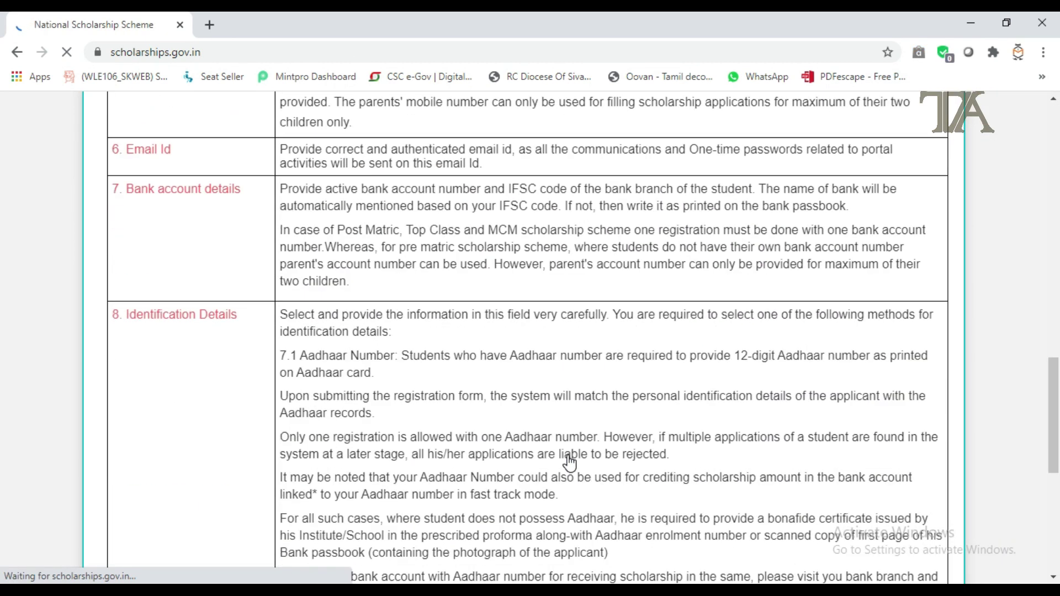
scroll(569, 463, "down", 7)
left_click(97, 437)
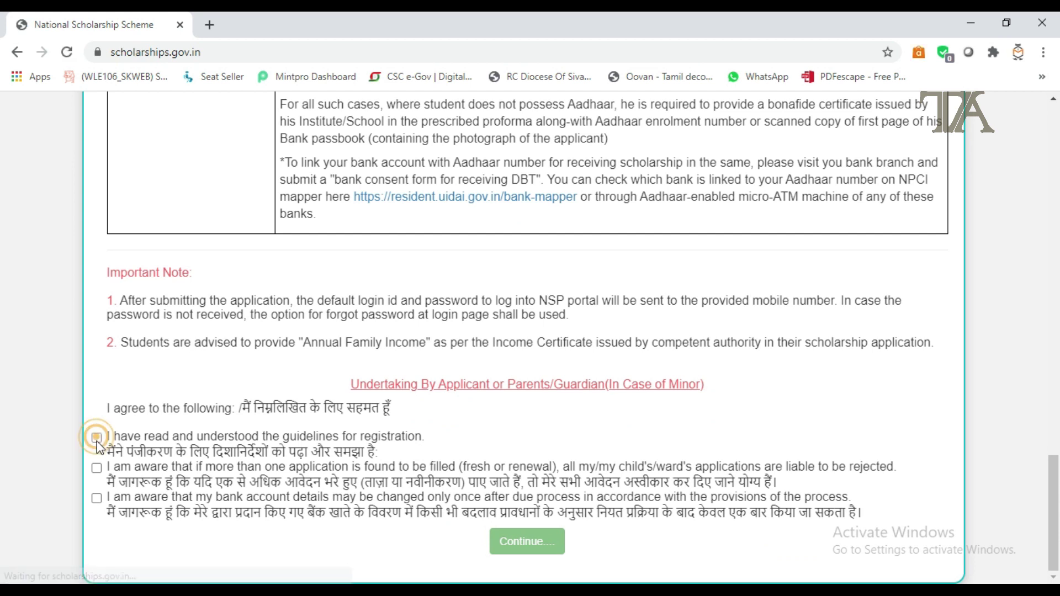
left_click(97, 467)
left_click(96, 498)
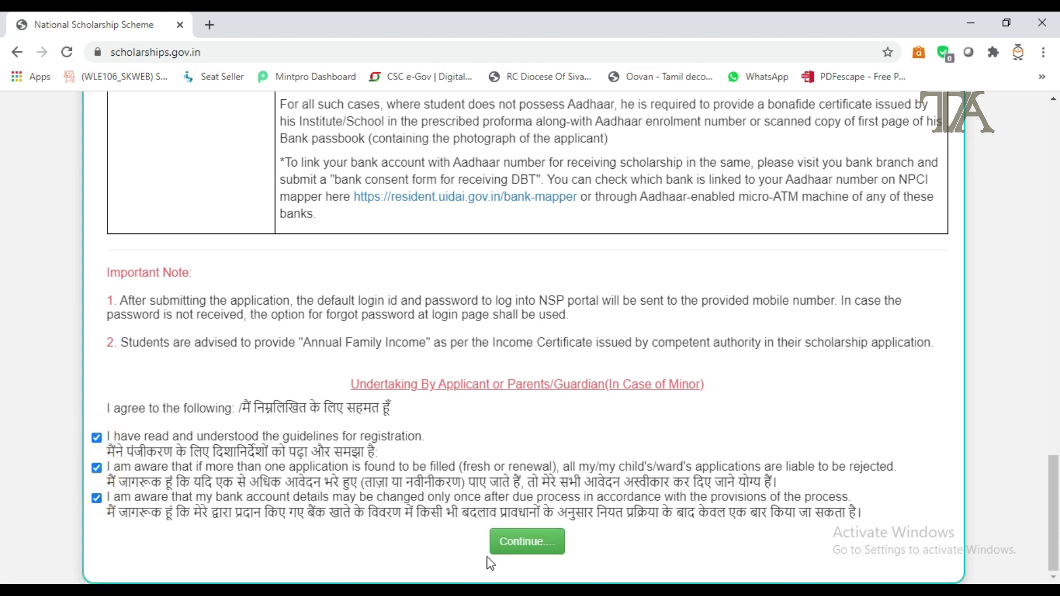
left_click(543, 542)
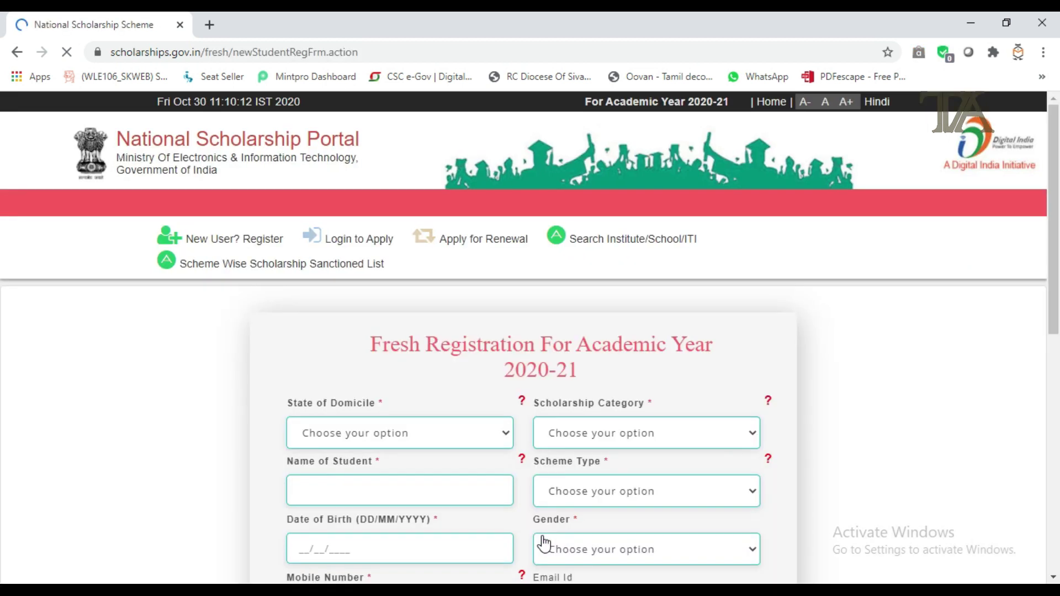
Step: Set state of domicile to TAMIL NADU and scholarship category to Pre Matric
left_click(448, 437)
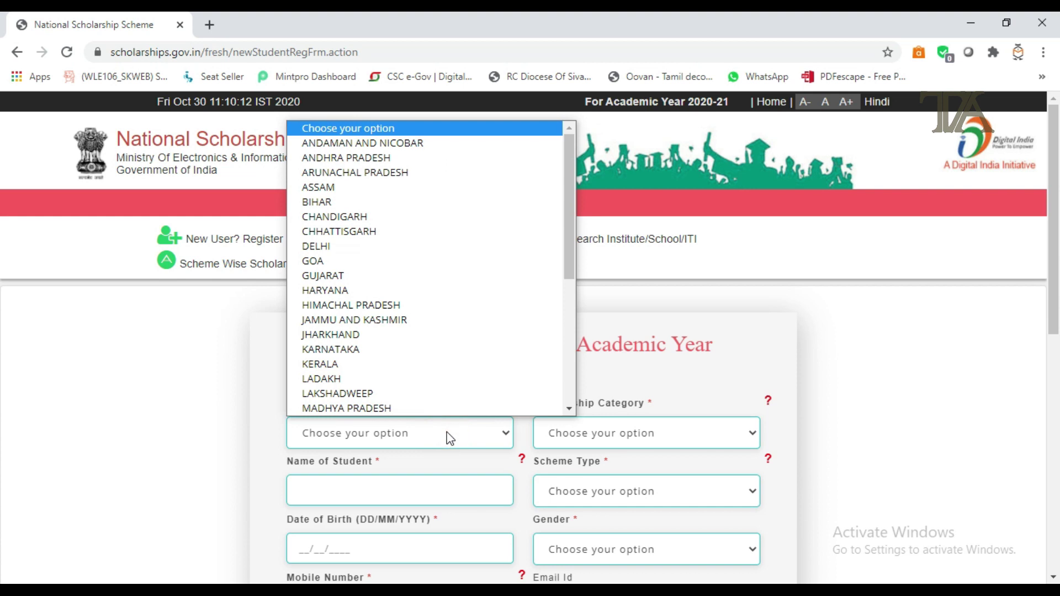
type("t")
key("Return")
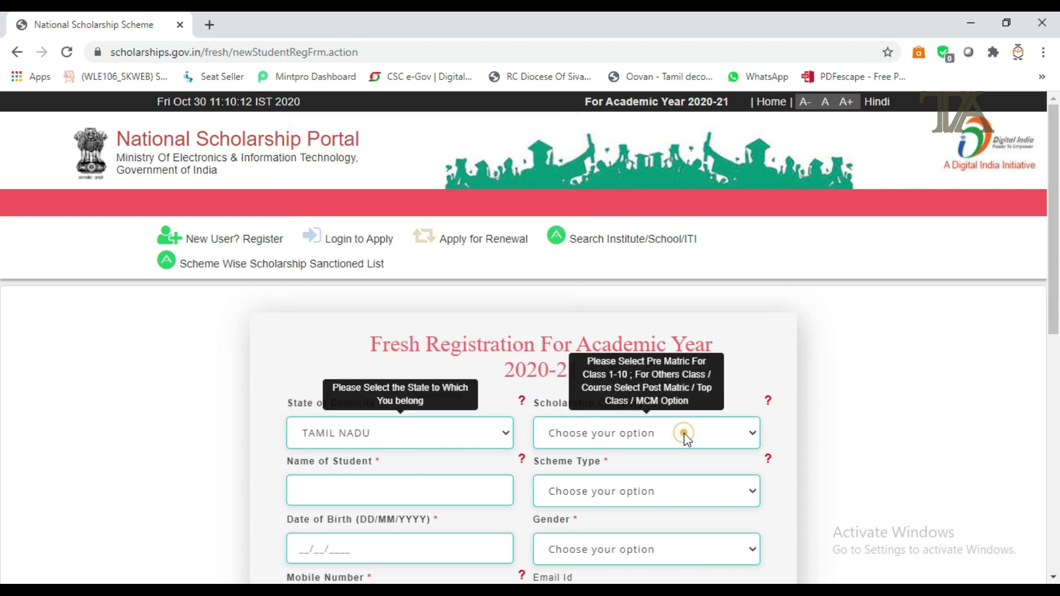
left_click(683, 433)
left_click(632, 473)
scroll(614, 473, "down", 4)
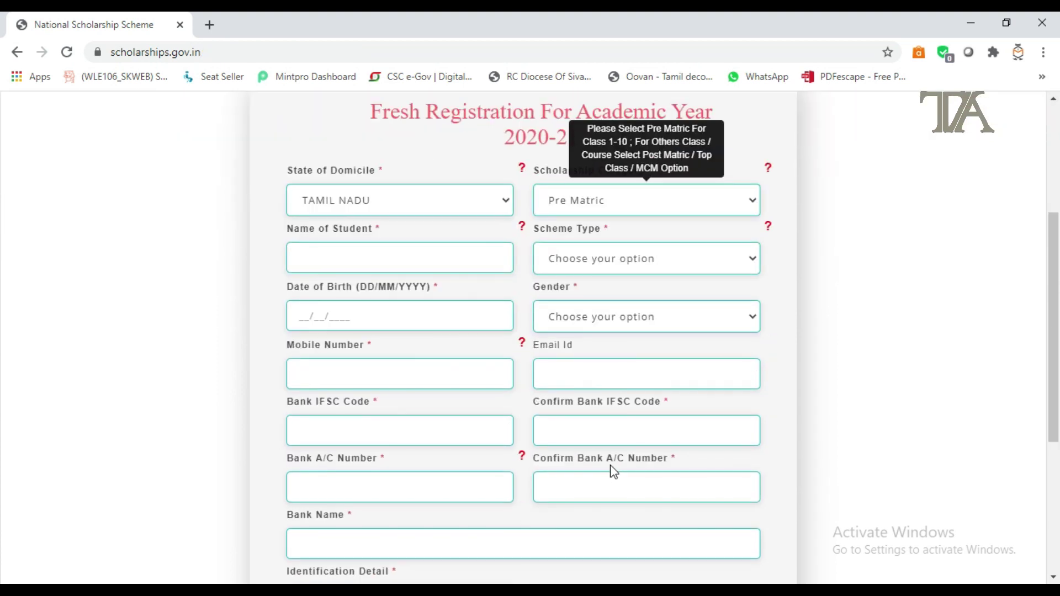
scroll(614, 473, "down", 3)
Step: Enter the student's full name and date of birth, with scheme type Scholarship Scheme
left_click(370, 106)
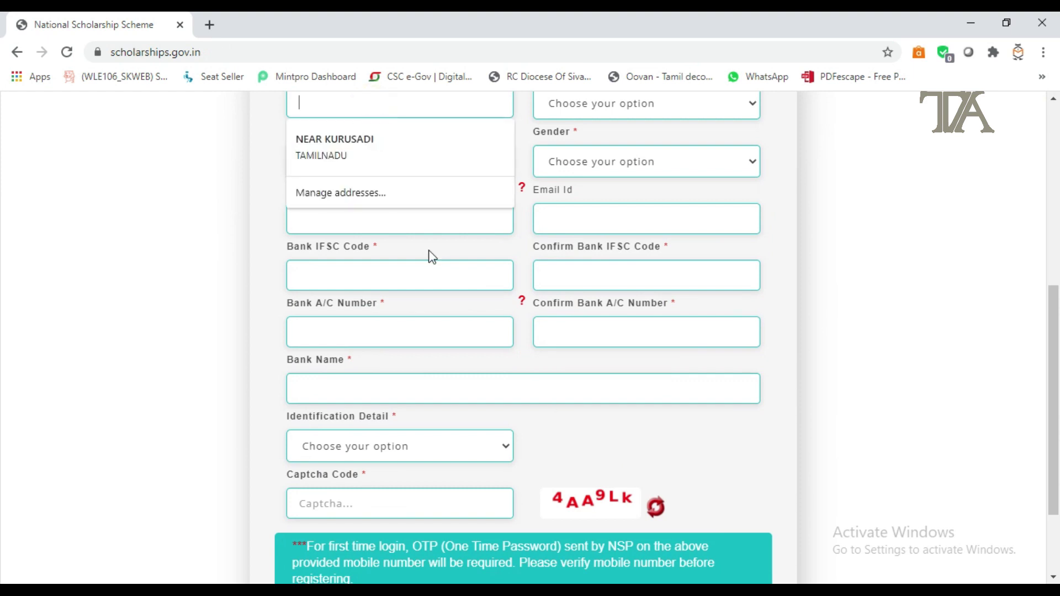
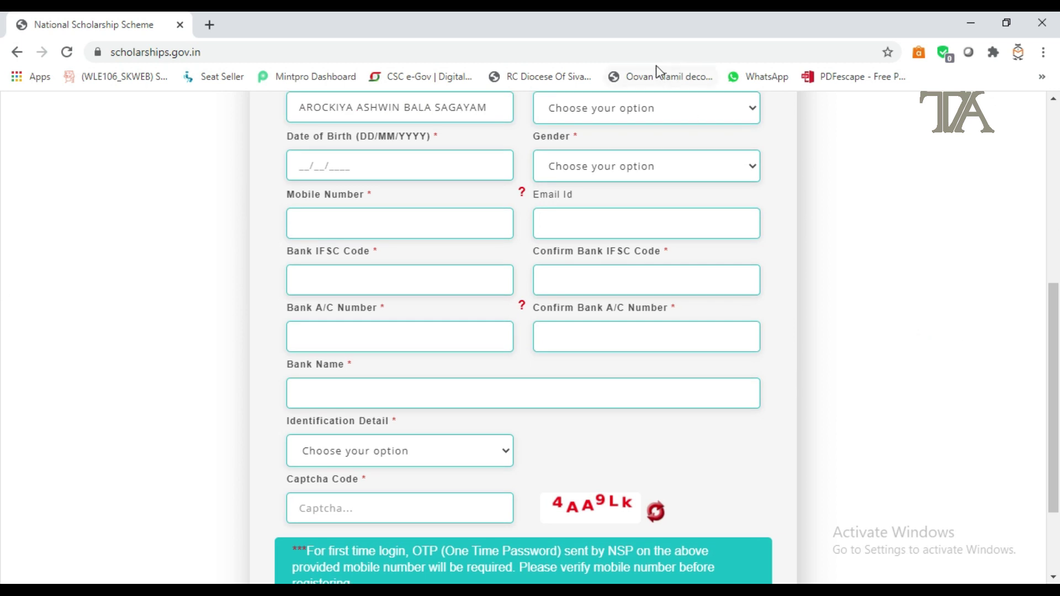
left_click(649, 108)
left_click(650, 147)
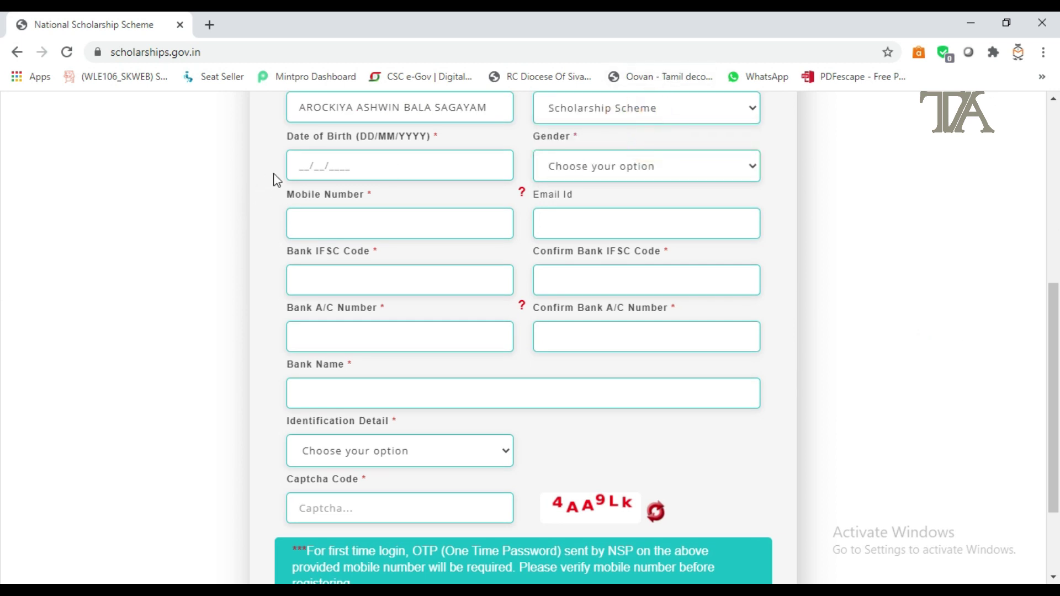
left_click(301, 167)
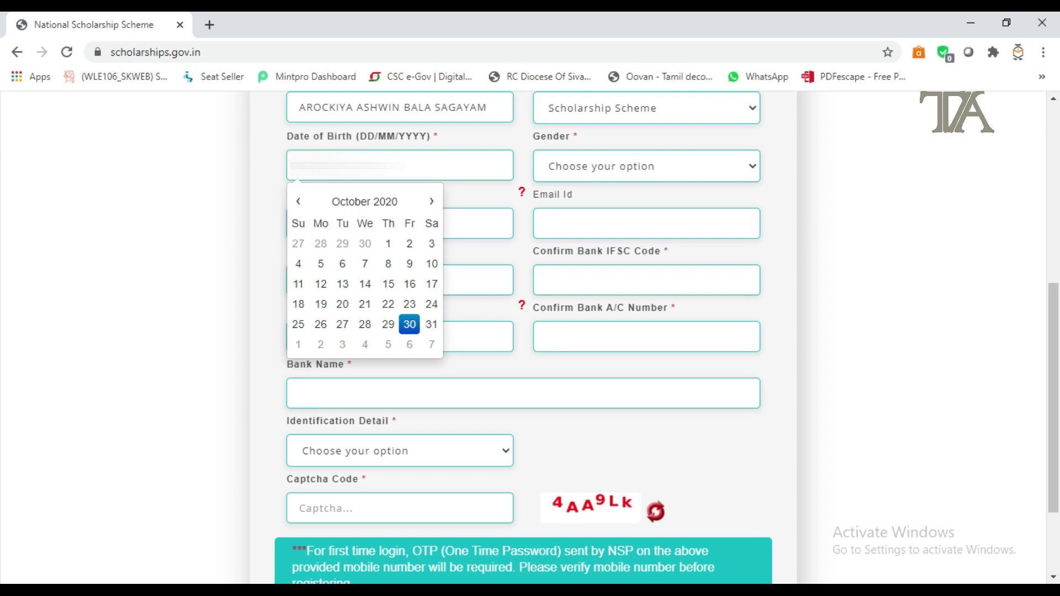
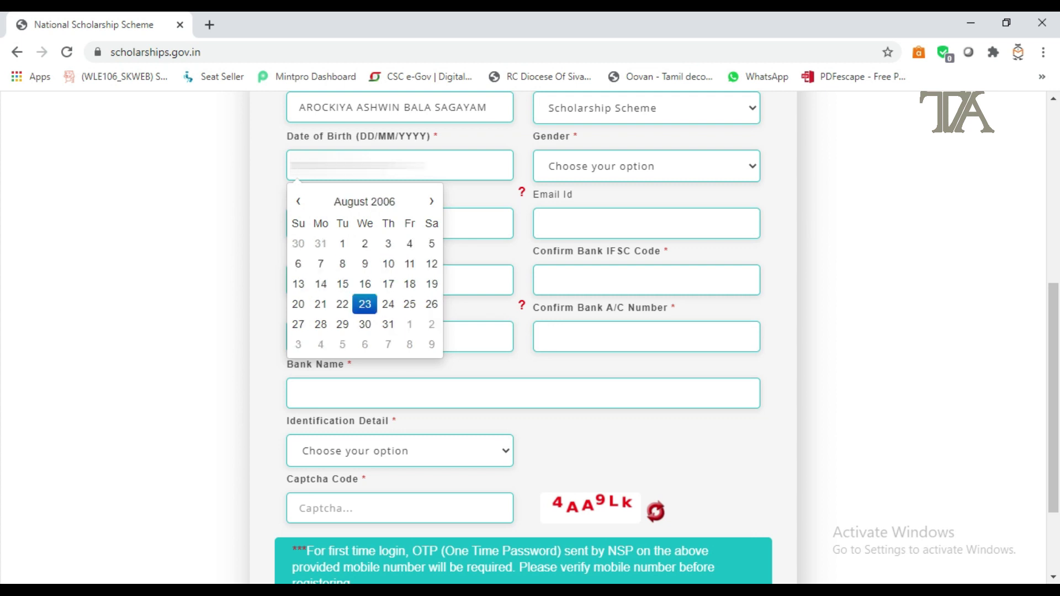
Step: Set gender to Male and enter the student's mobile number
left_click(678, 167)
left_click(640, 218)
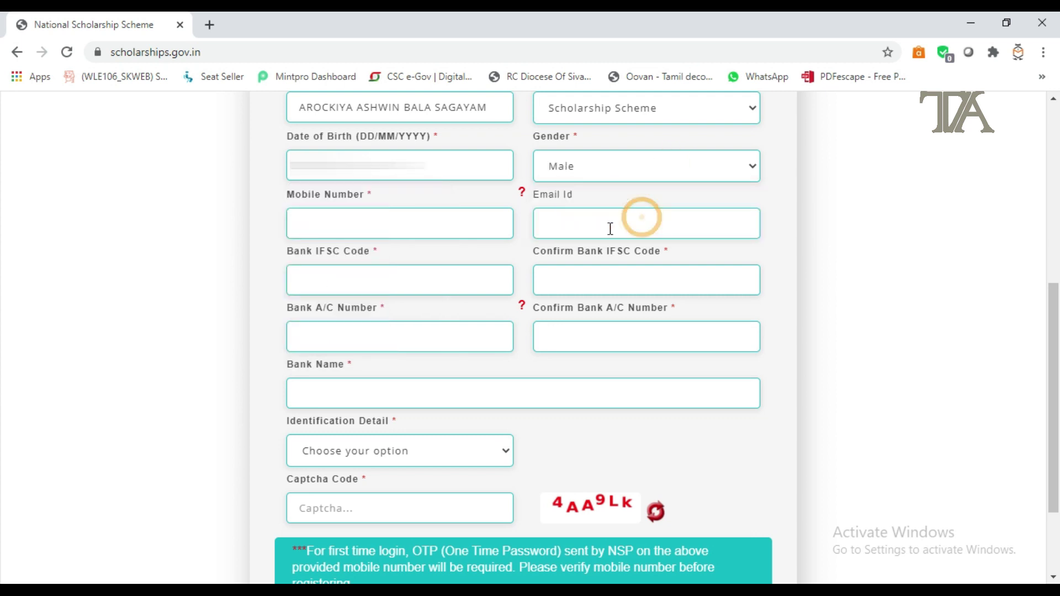
key("Tab")
left_click(340, 279)
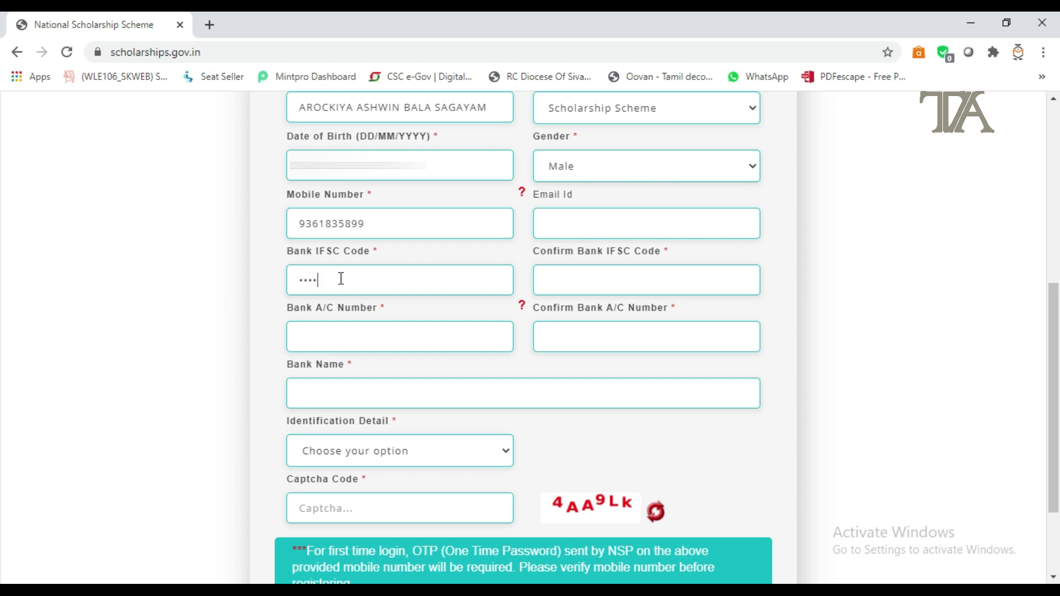
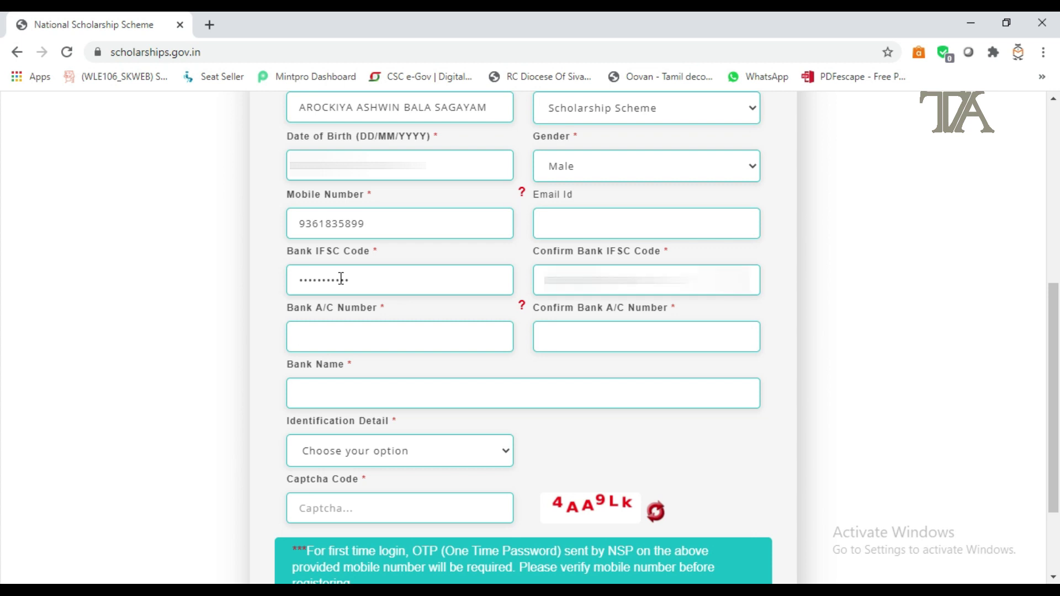
Step: Enter the STATE BANK OF INDIA IFSC code and the bank account number in both fields
key("Tab")
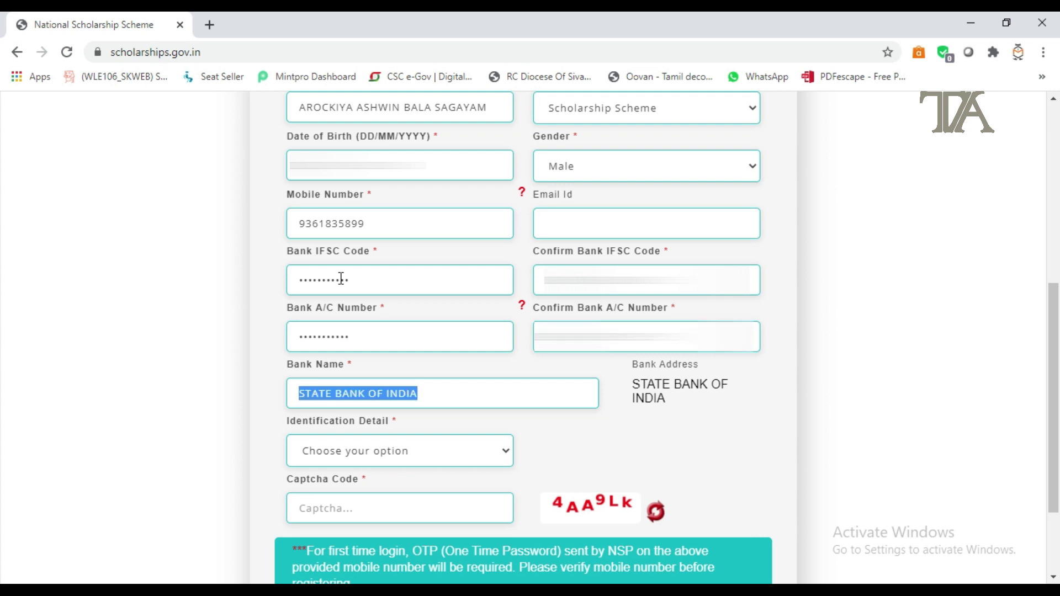
key("Tab")
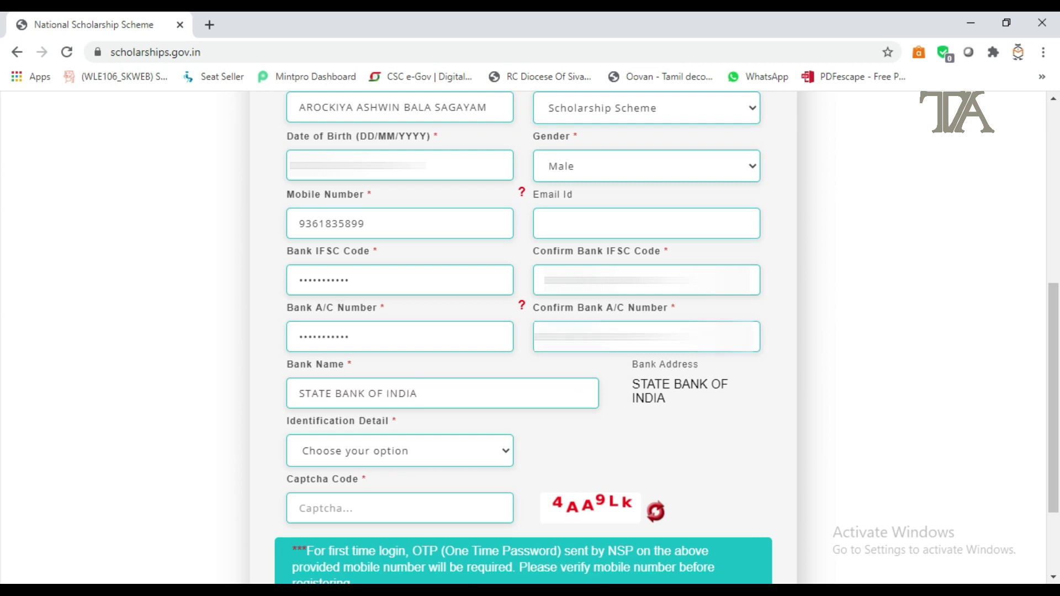
Step: Choose Aadhaar Number as identification detail, enter it, and fill in the captcha
left_click(428, 463)
left_click(390, 490)
left_click(621, 448)
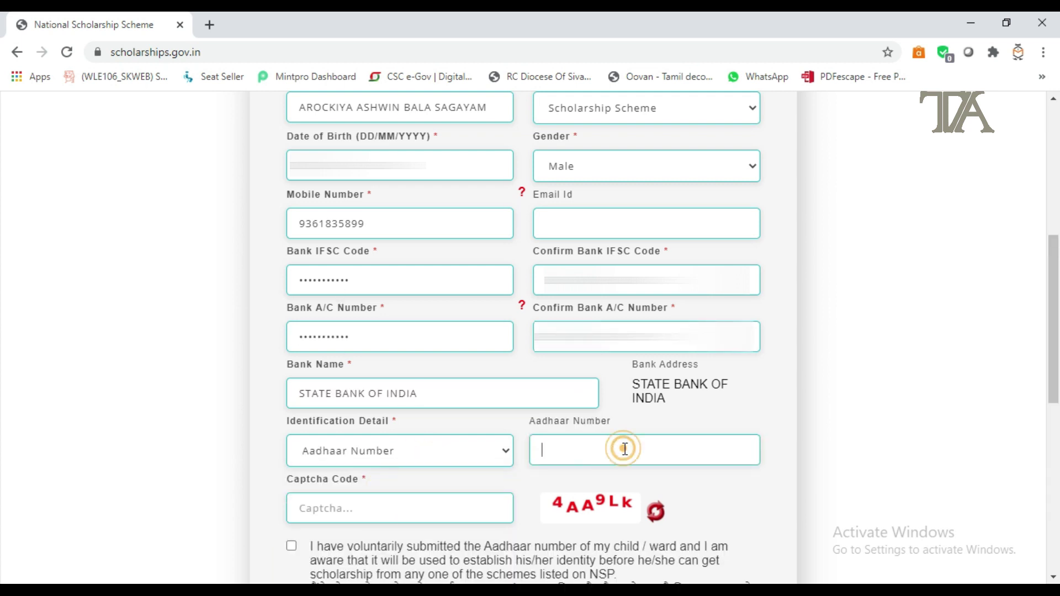
left_click(414, 502)
type("4AA")
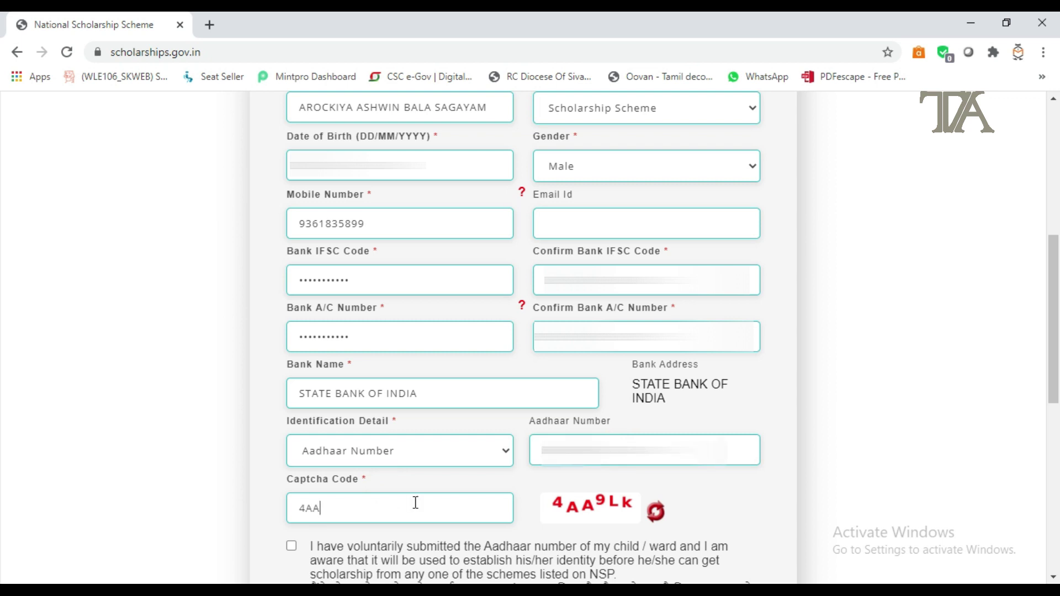
type("9Lk")
Step: Tick the three Aadhaar consents, register, note the application ID, and continue to login
scroll(415, 502, "down", 5)
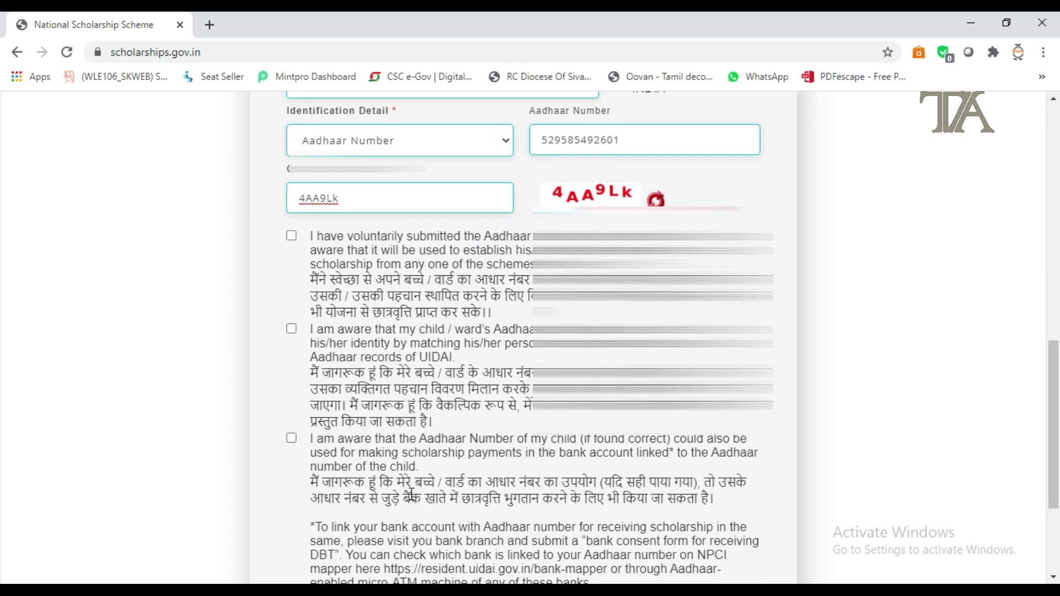
left_click(292, 237)
left_click(292, 328)
left_click(292, 438)
scroll(427, 483, "down", 3)
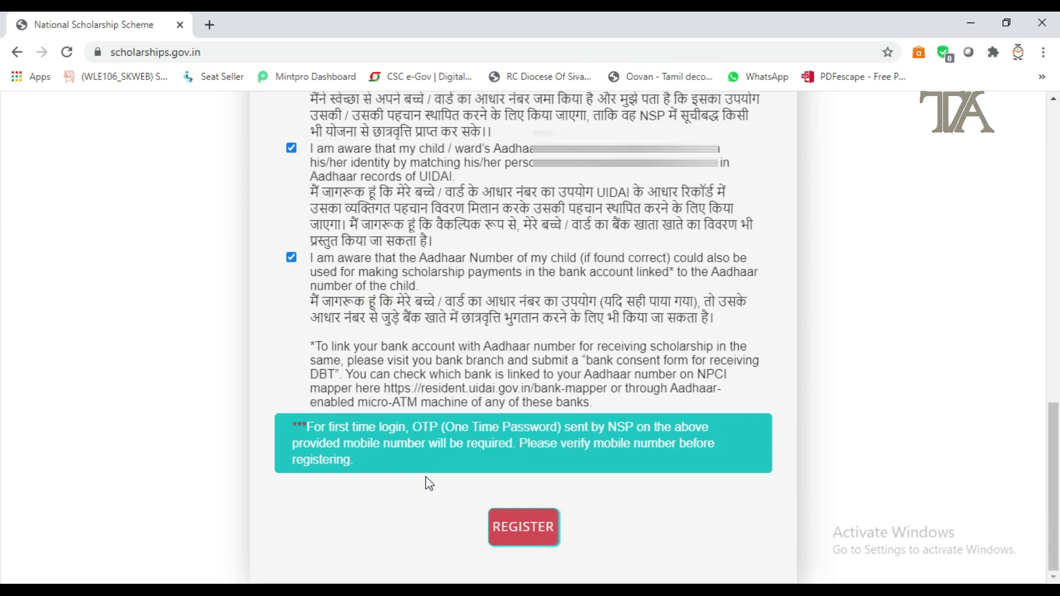
left_click(523, 526)
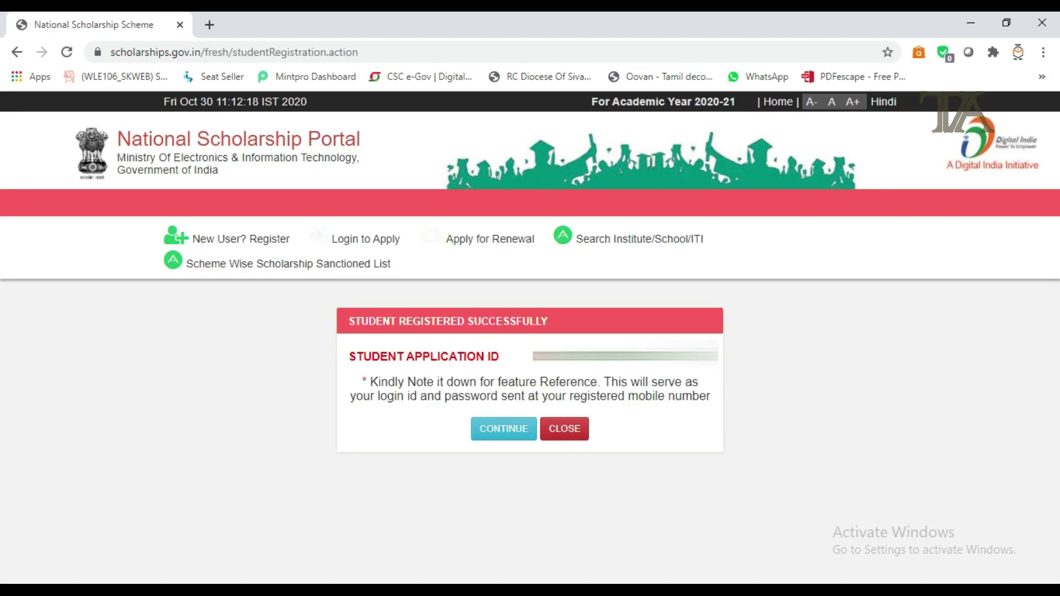
left_click_drag(532, 356, 717, 356)
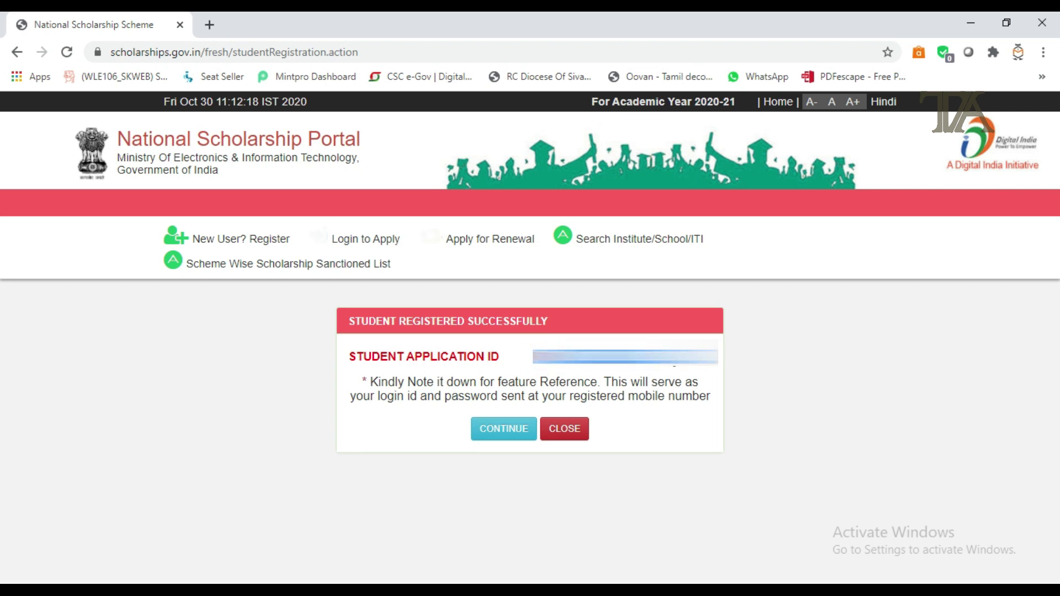
left_click(503, 436)
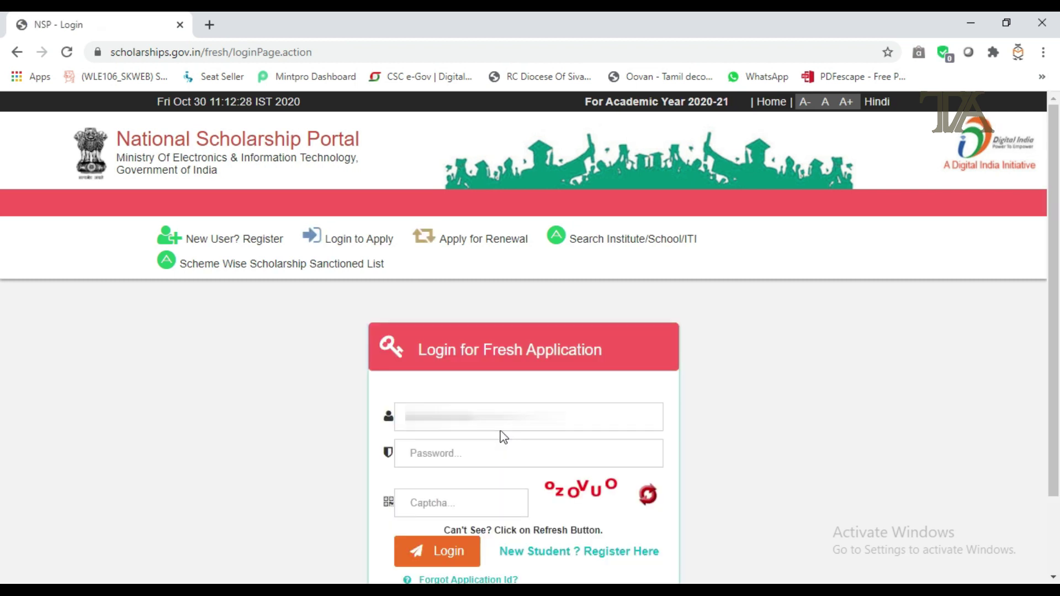
Step: Log in with the application ID, account password and captcha, then enter the 5-digit OTP
left_click(486, 417)
left_click(448, 451)
type("****")
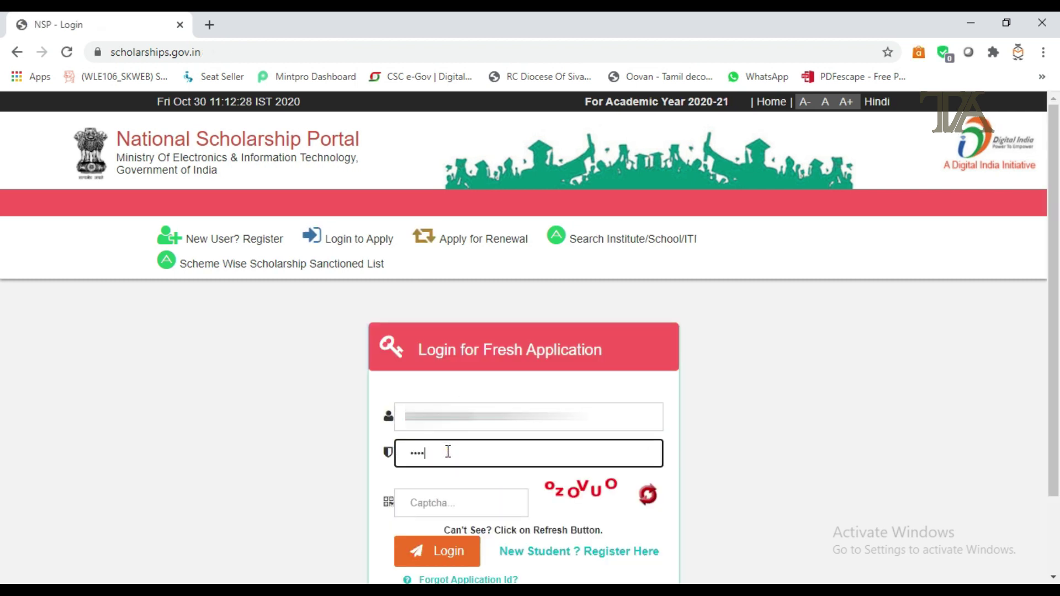
type("*****")
left_click(456, 490)
type("ozOVUO")
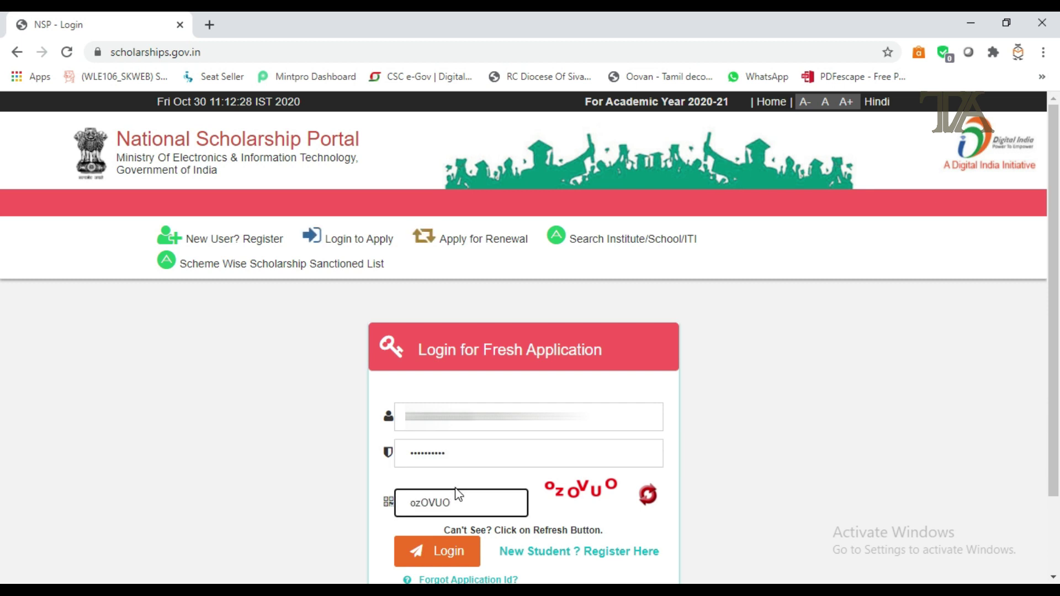
left_click(436, 555)
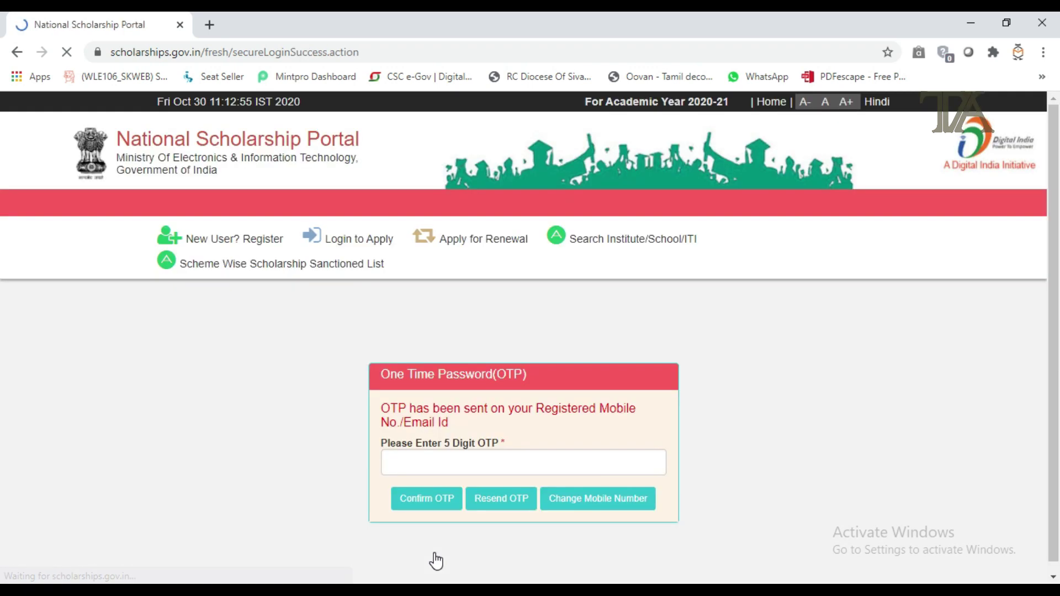
left_click(521, 462)
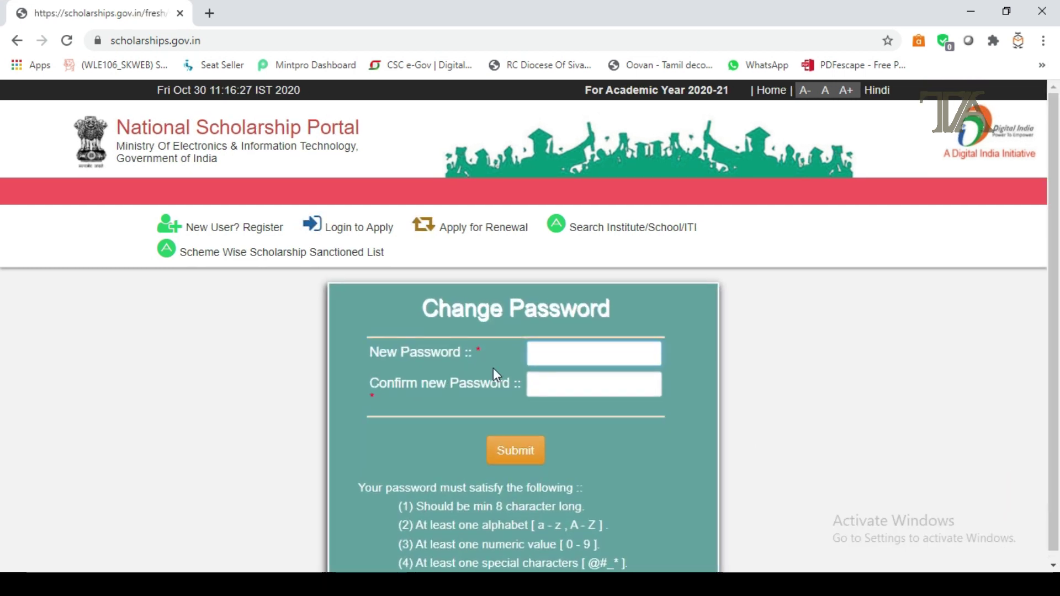
Step: Enter and confirm a new strong account password and submit it
left_click(559, 356)
type("******")
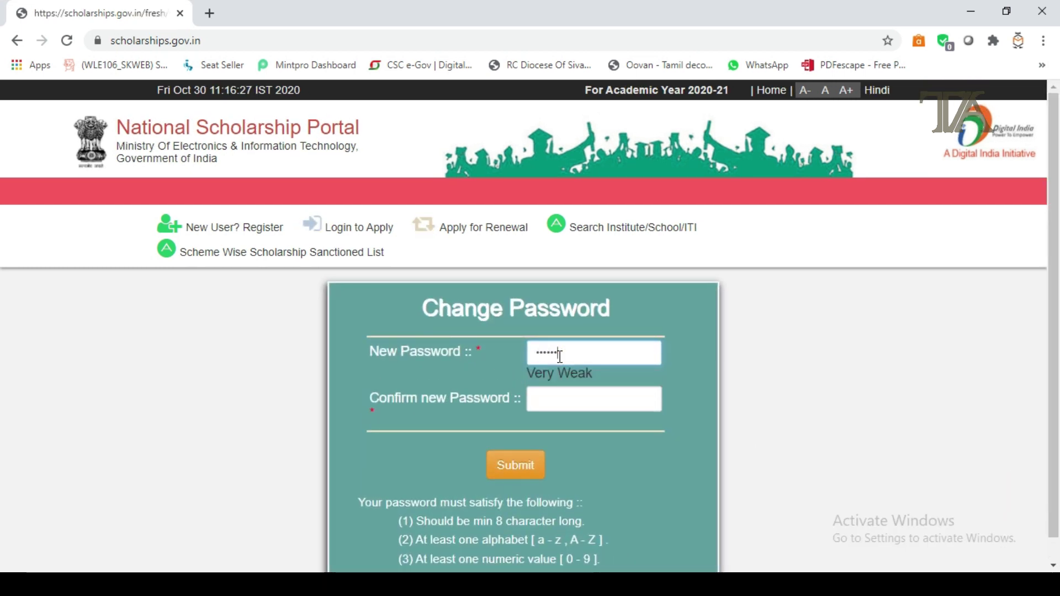
type("***")
key("Tab")
type("*****")
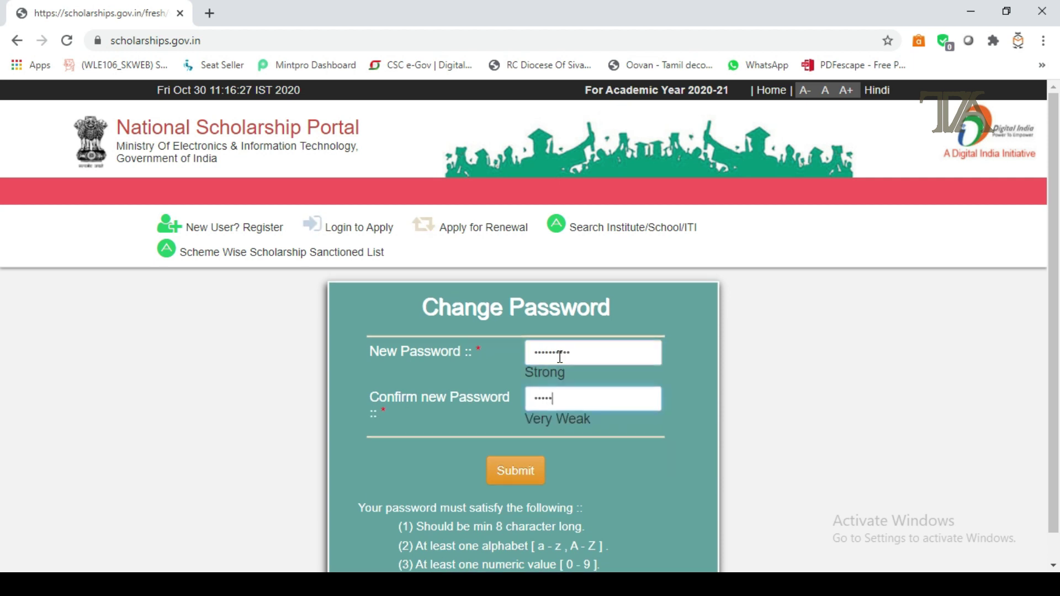
type("*****")
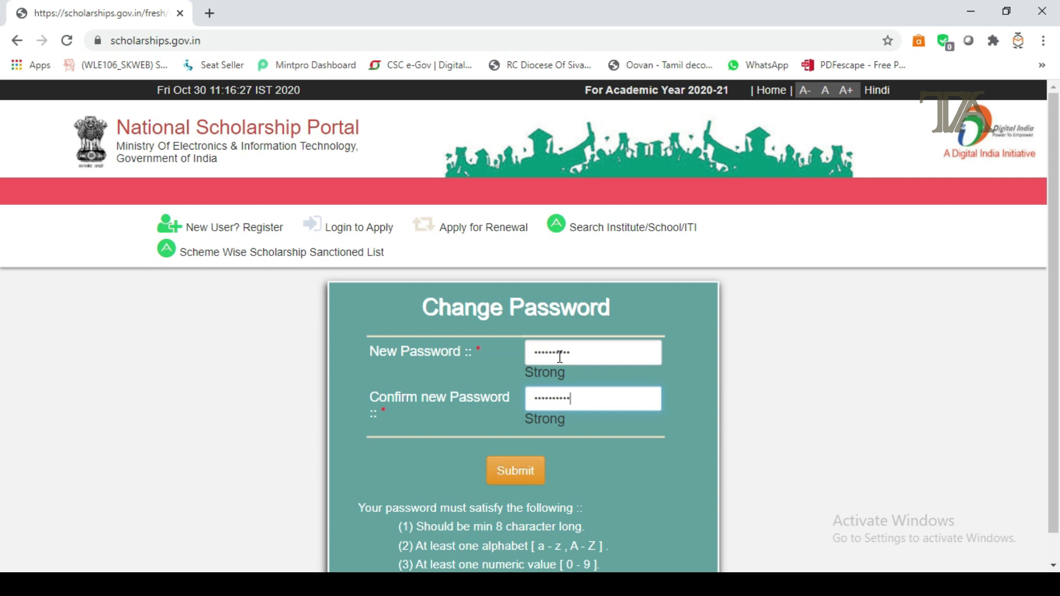
left_click(516, 470)
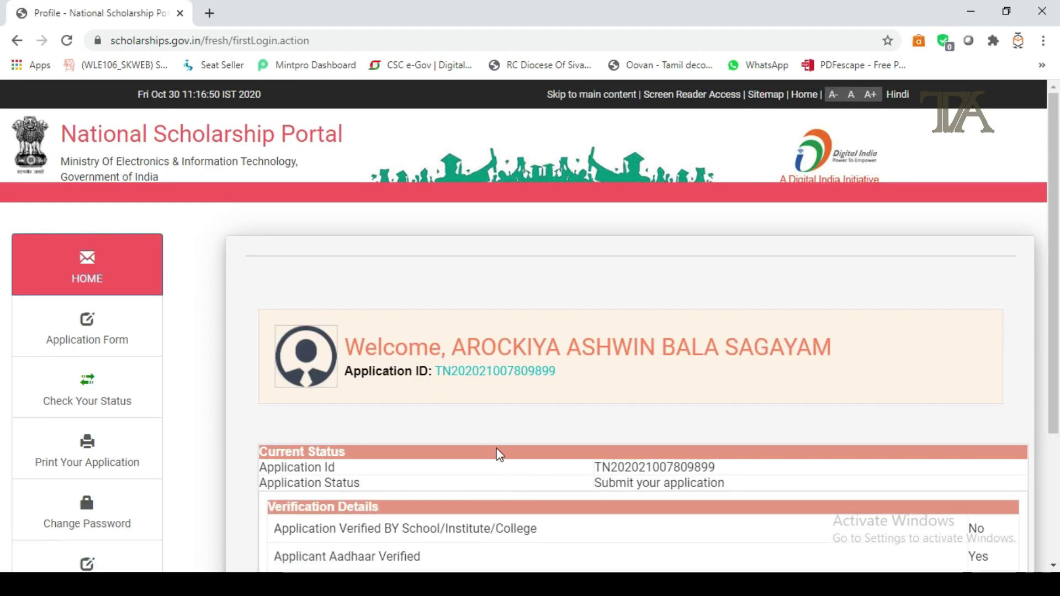
scroll(386, 386, "down", 3)
Step: On the Application Form, set Religion to Christian and Community/Category to OBC, filling parents' details
left_click(70, 185)
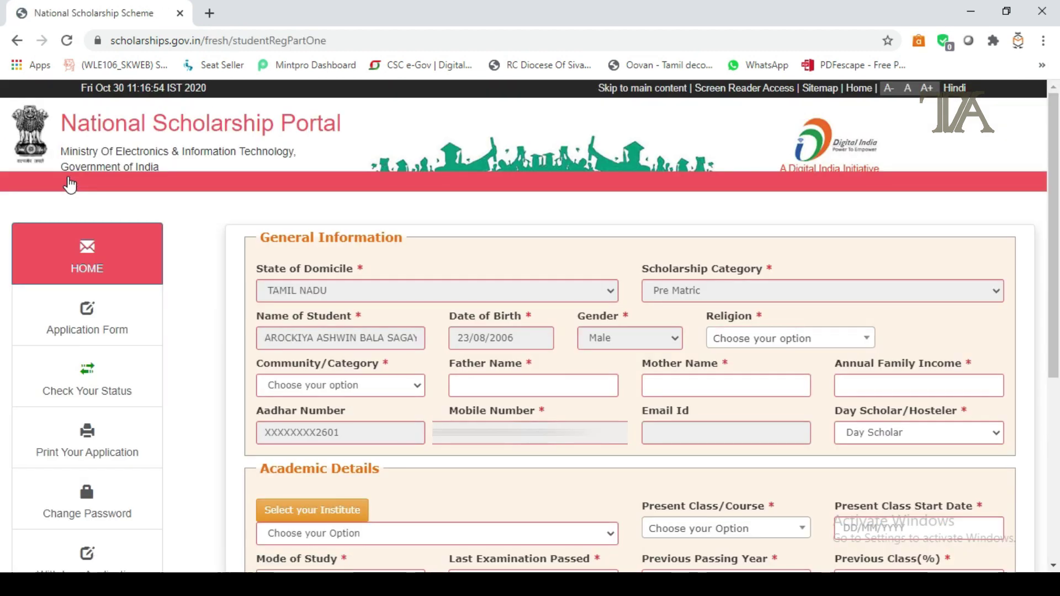
scroll(69, 187, "down", 3)
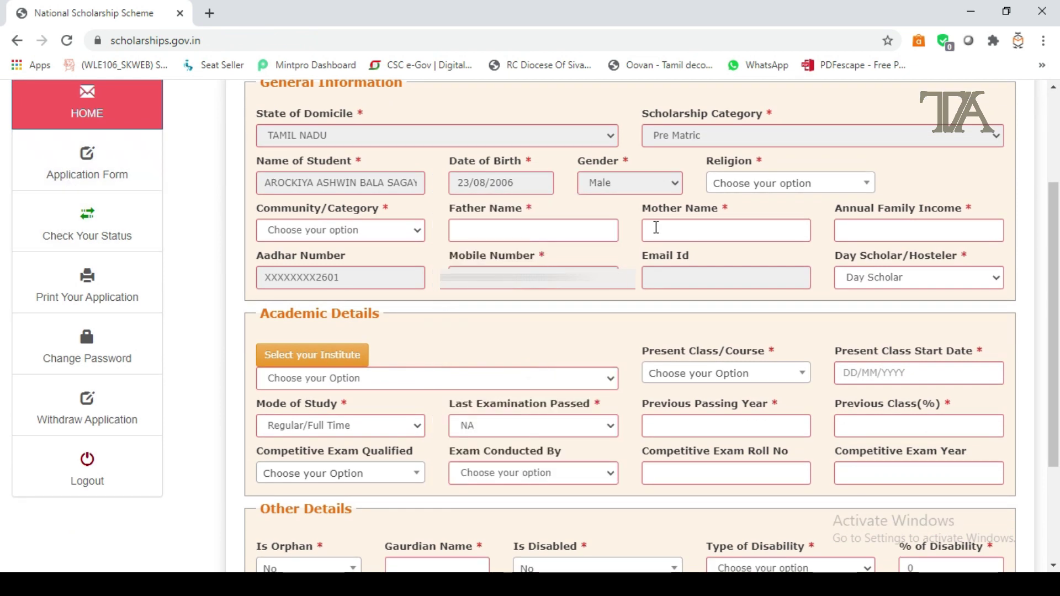
left_click(758, 186)
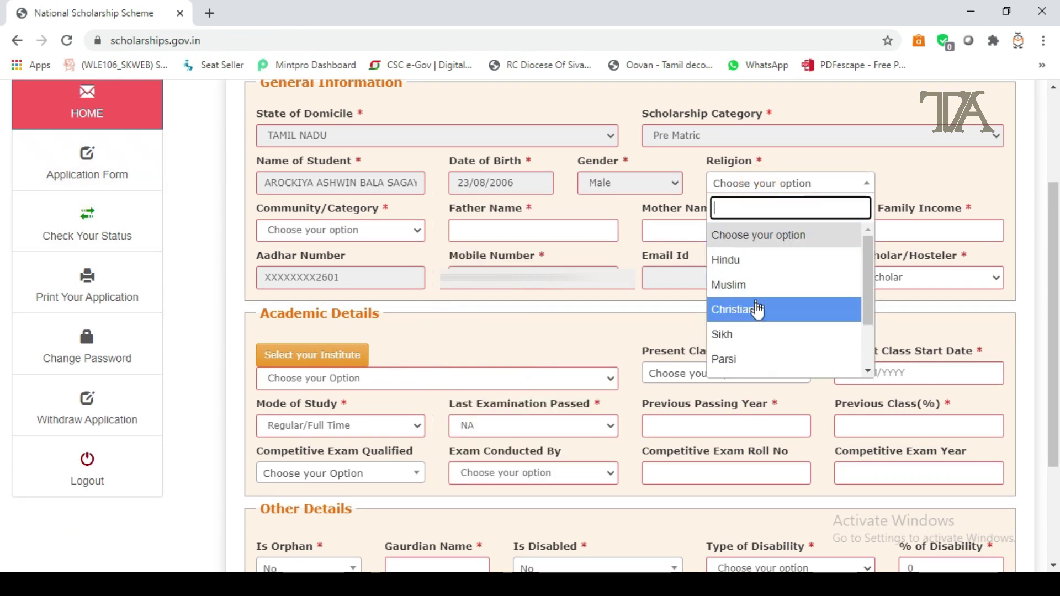
left_click(754, 309)
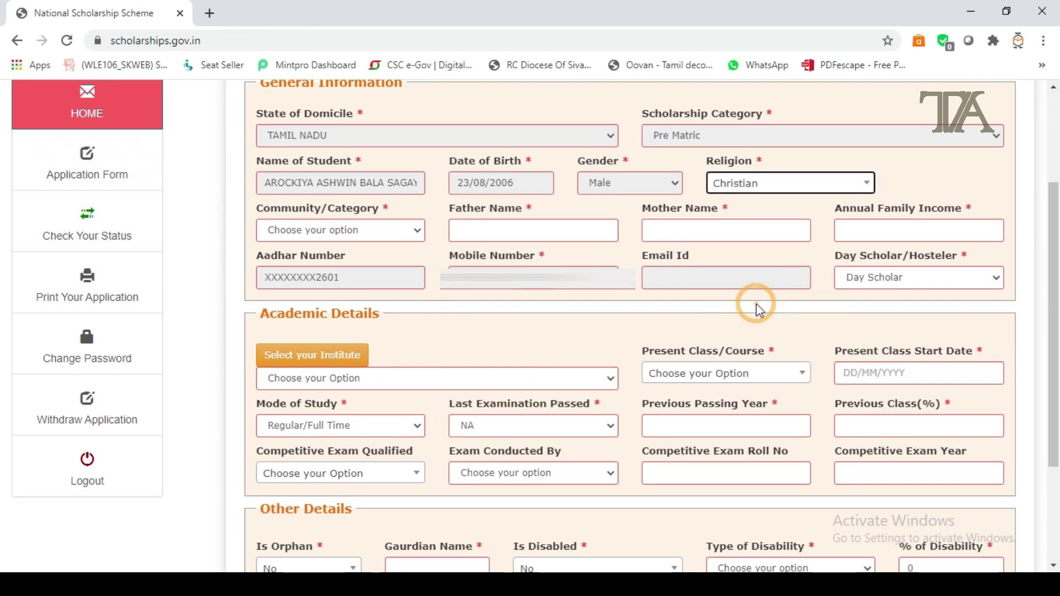
left_click(407, 231)
left_click(335, 292)
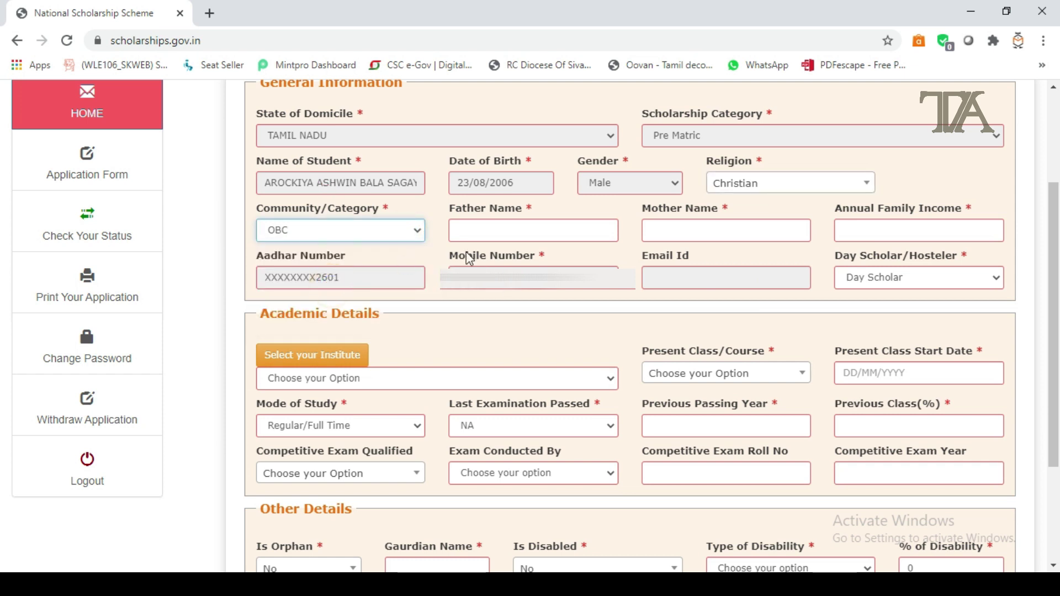
left_click(526, 232)
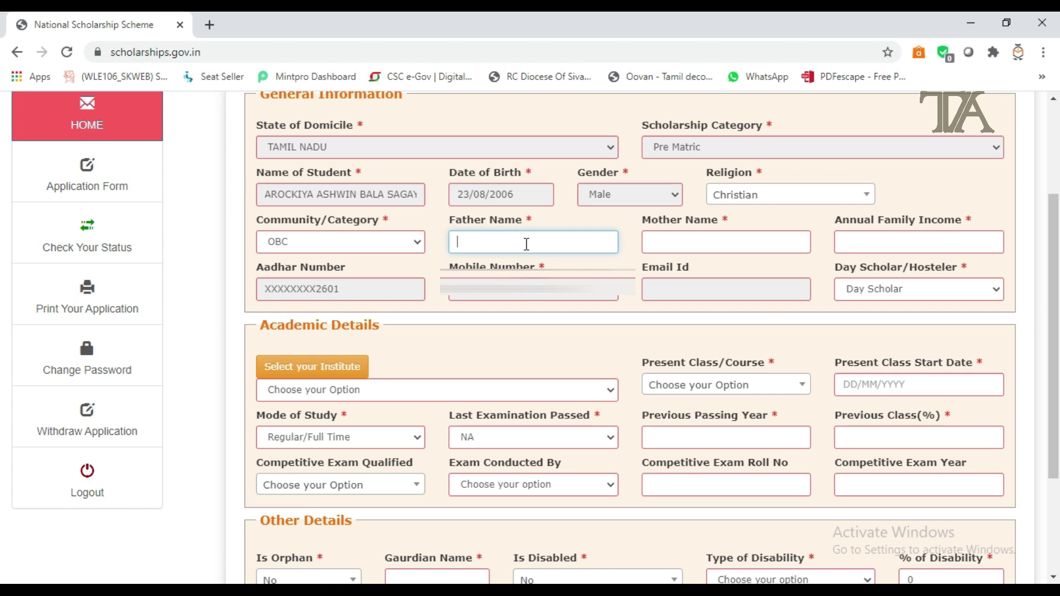
left_click(317, 367)
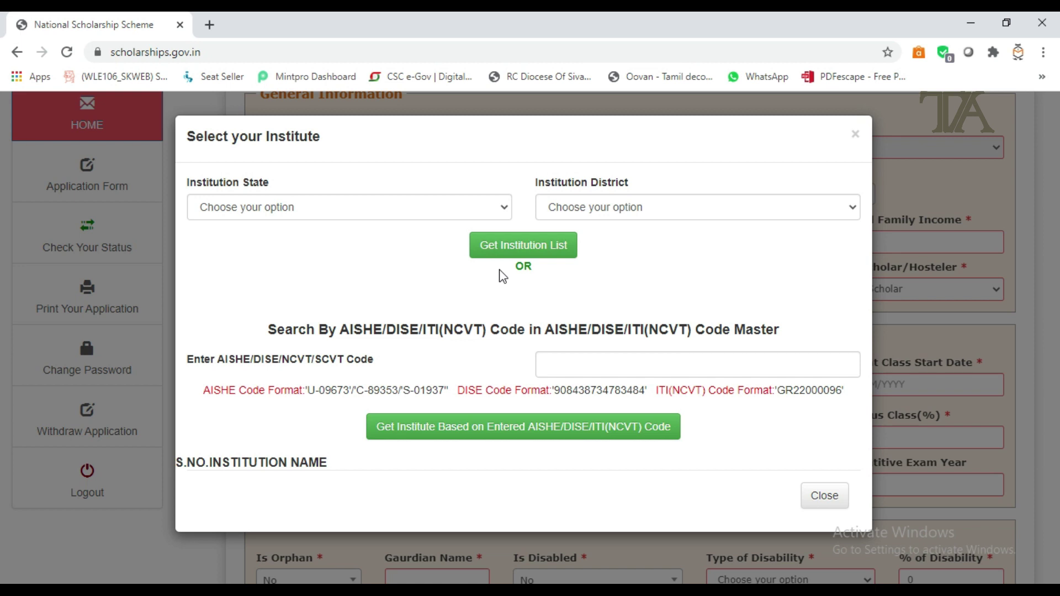
left_click(613, 366)
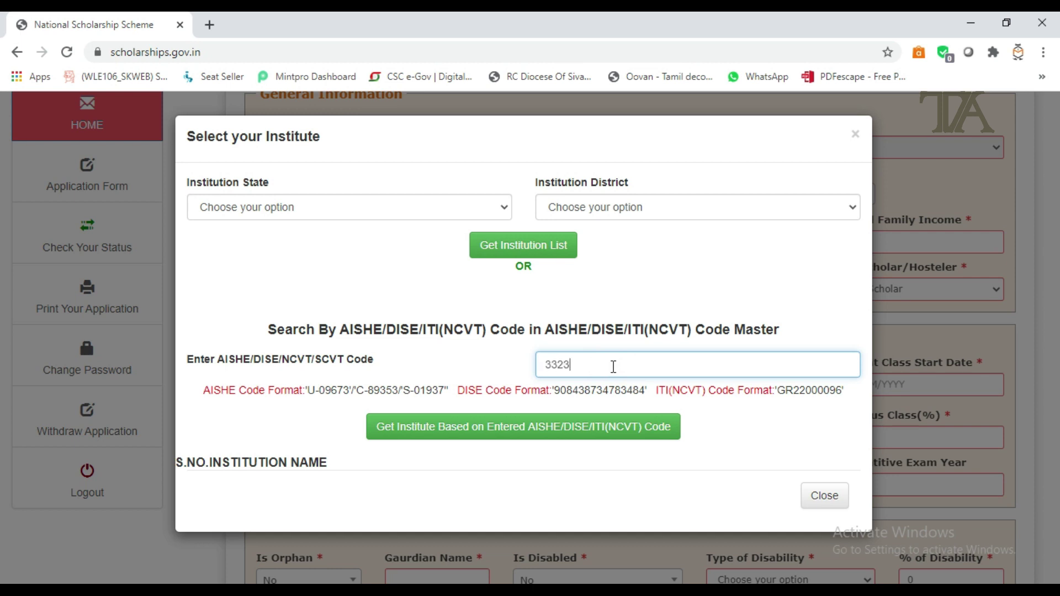
left_click(522, 427)
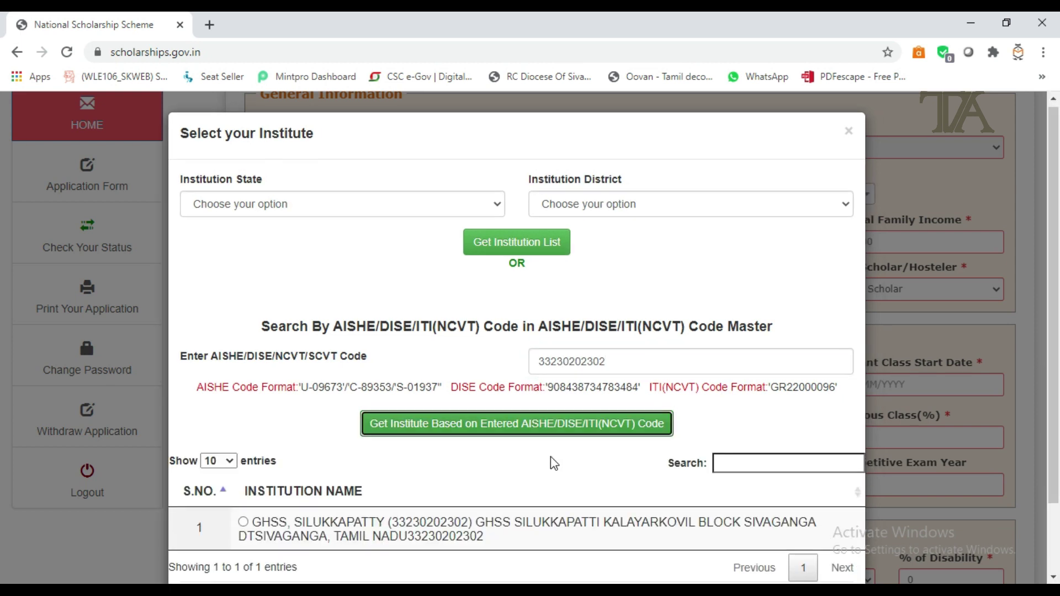
scroll(386, 442, "down", 2)
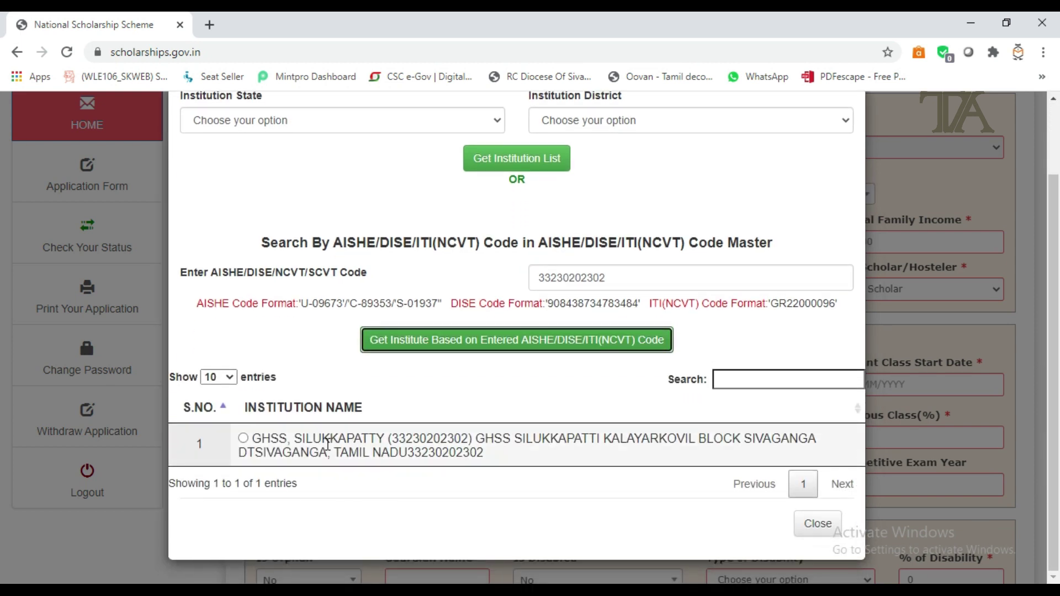
left_click(243, 439)
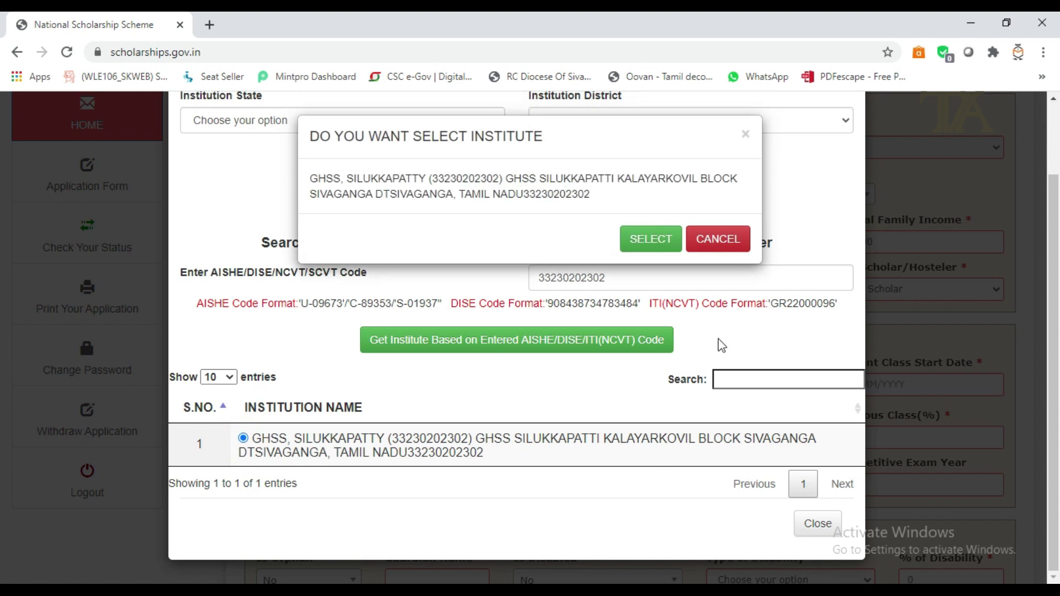
left_click(643, 239)
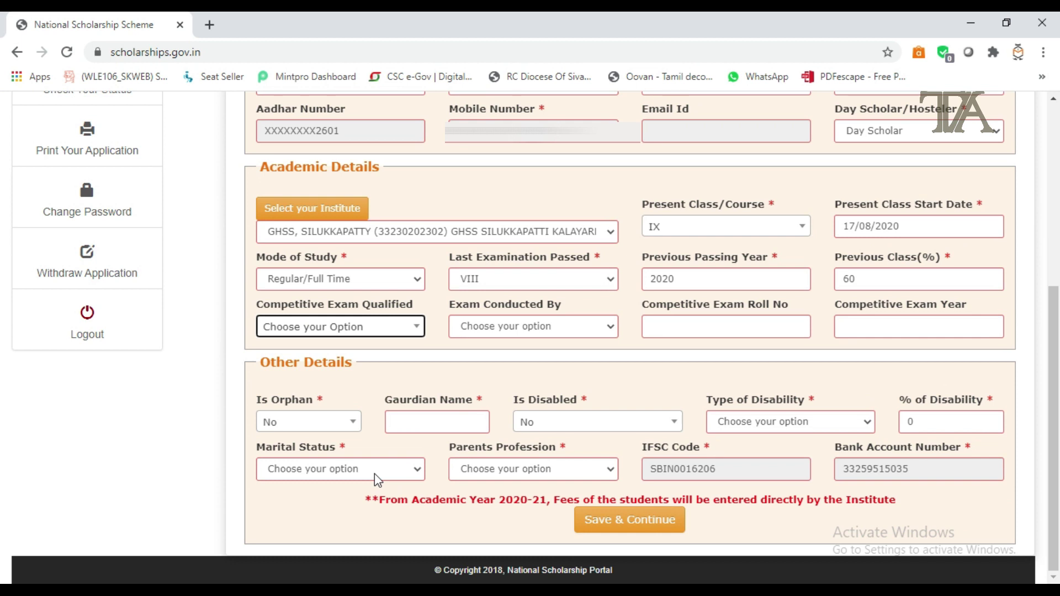
Step: Set Un Married and parents' profession Others, save, and pick PRE MATRIC SCHOLARSHIPS FOR MINORITY
left_click(374, 474)
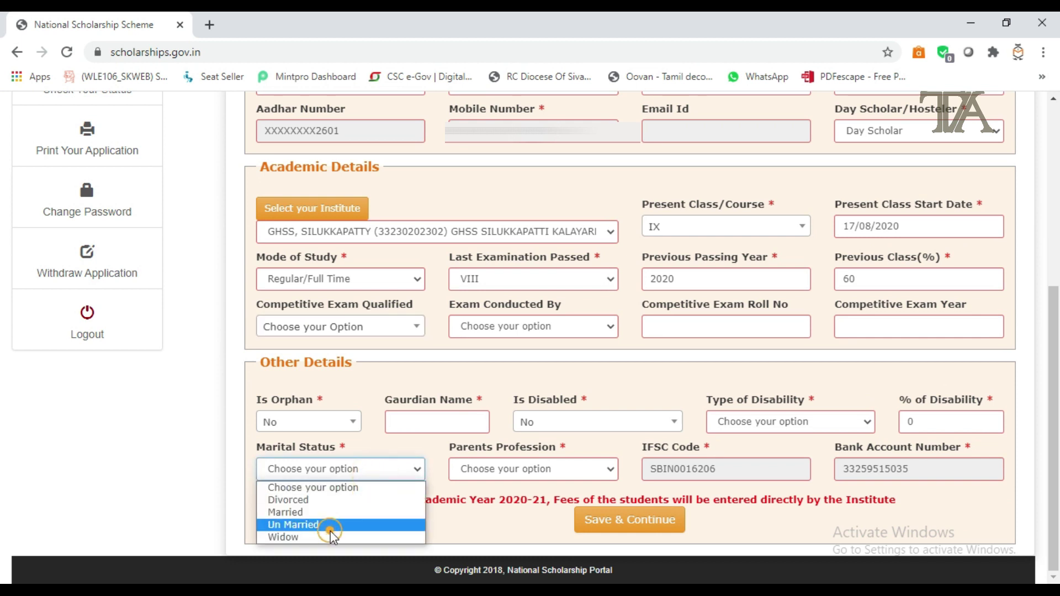
left_click(330, 531)
left_click(477, 475)
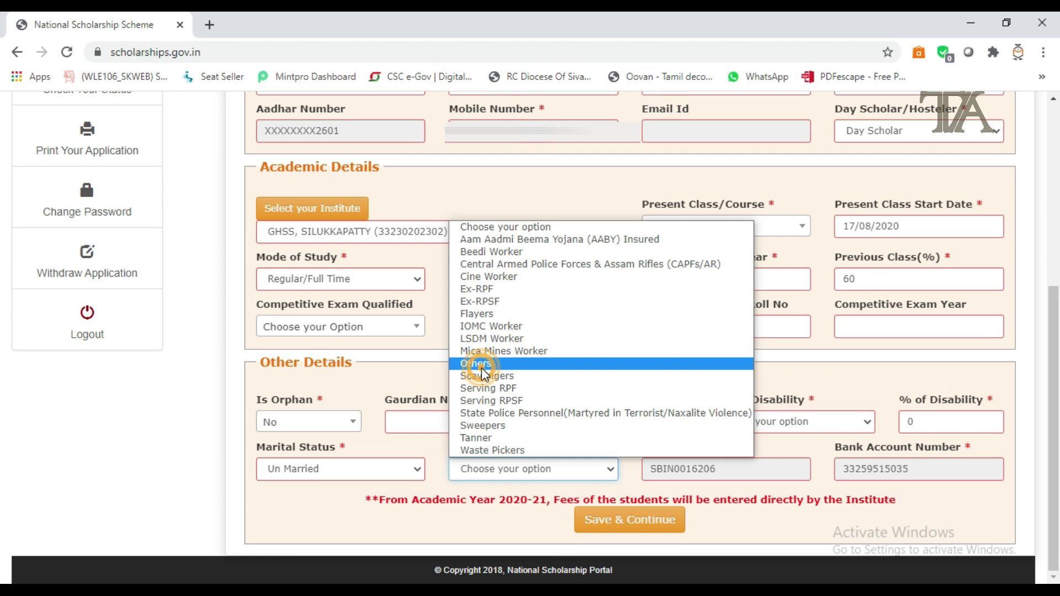
left_click(482, 365)
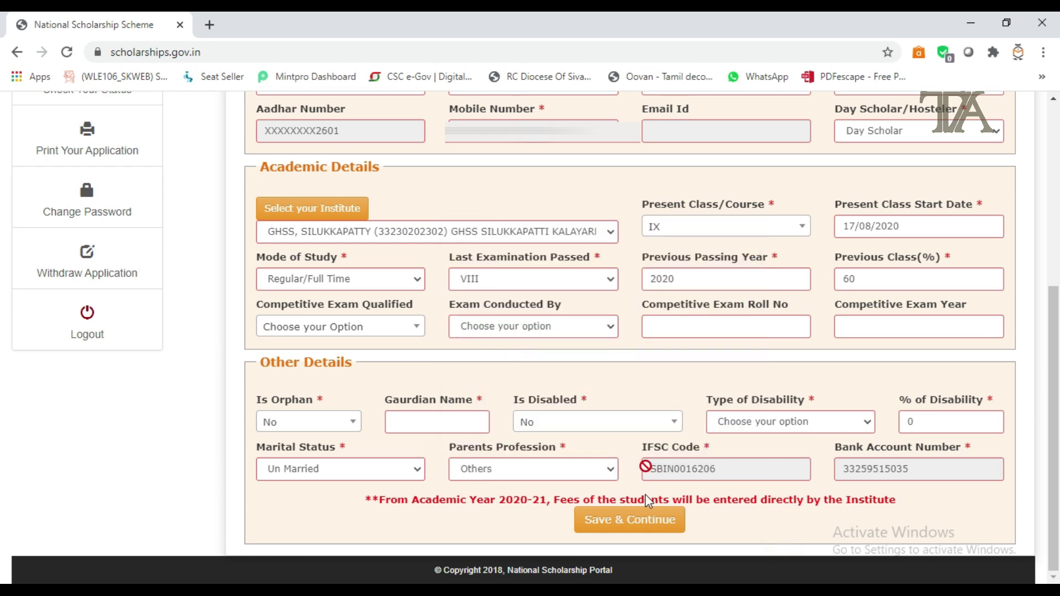
left_click(635, 519)
left_click(378, 462)
scroll(469, 450, "down", 3)
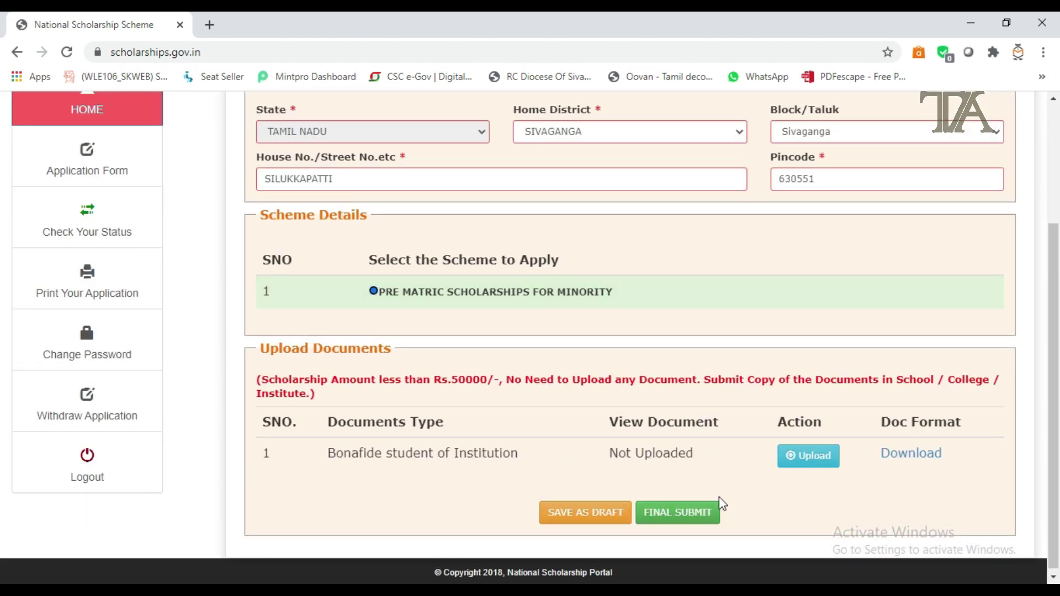
Step: Final-submit the scholarship application, then send the generated application form to the print dialog
left_click(700, 516)
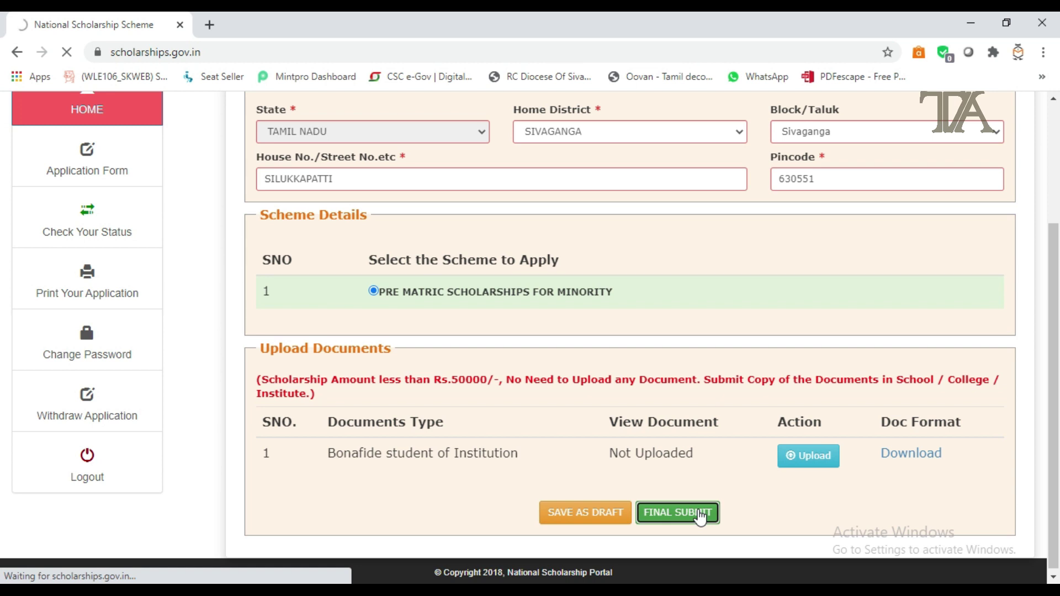
scroll(700, 513, "down", 3)
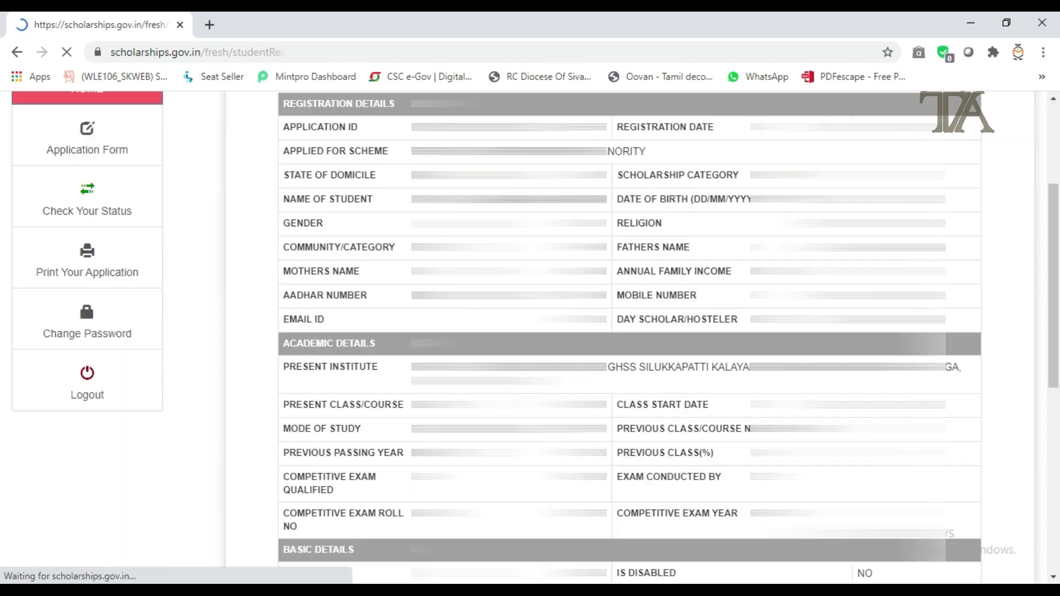
scroll(629, 337, "down", 8)
scroll(629, 337, "up", 7)
scroll(650, 550, "up", 3)
scroll(650, 549, "down", 9)
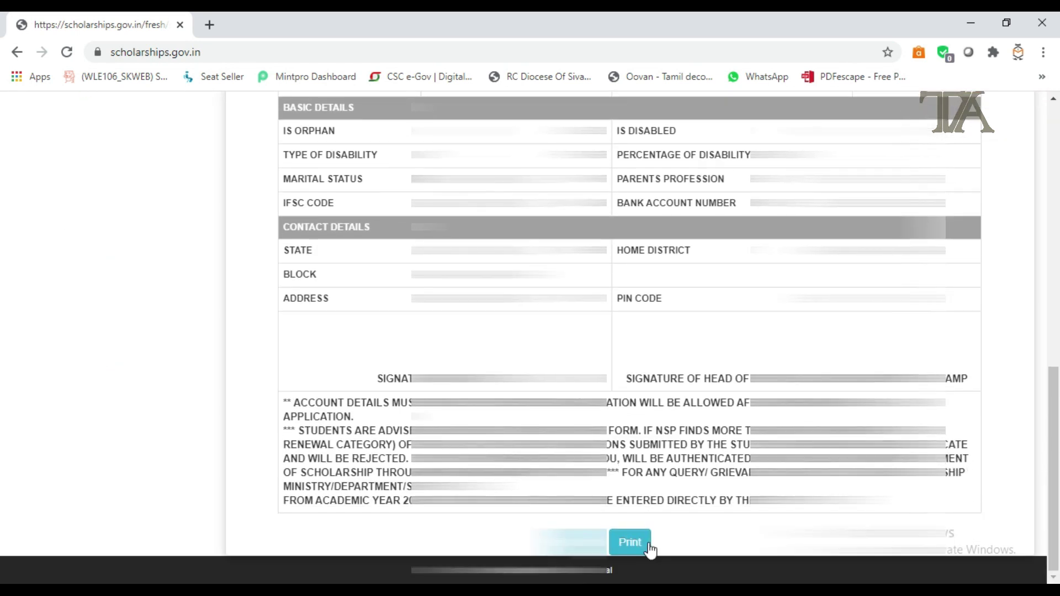
left_click(650, 546)
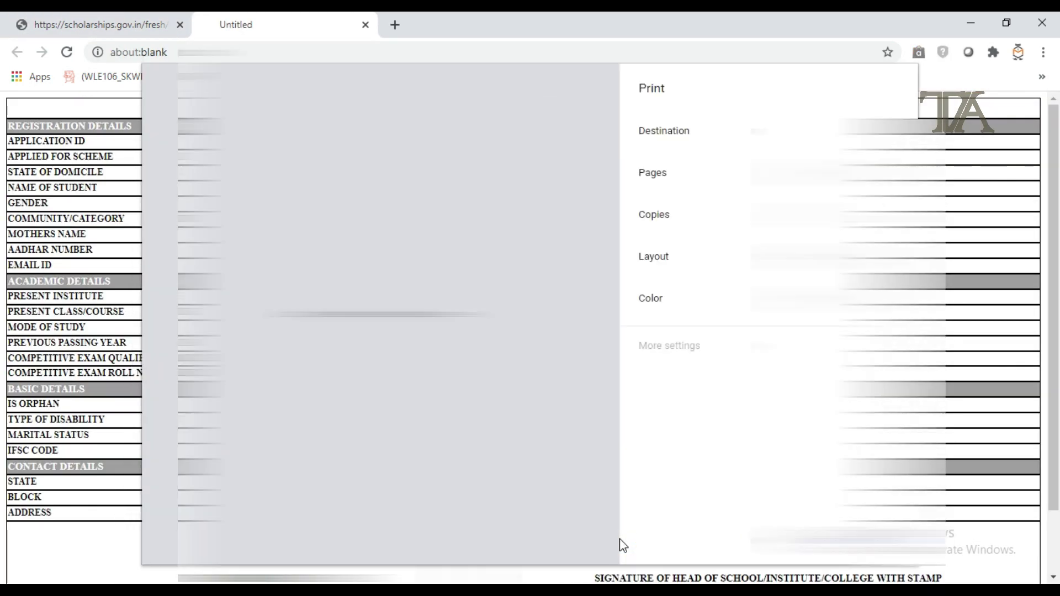